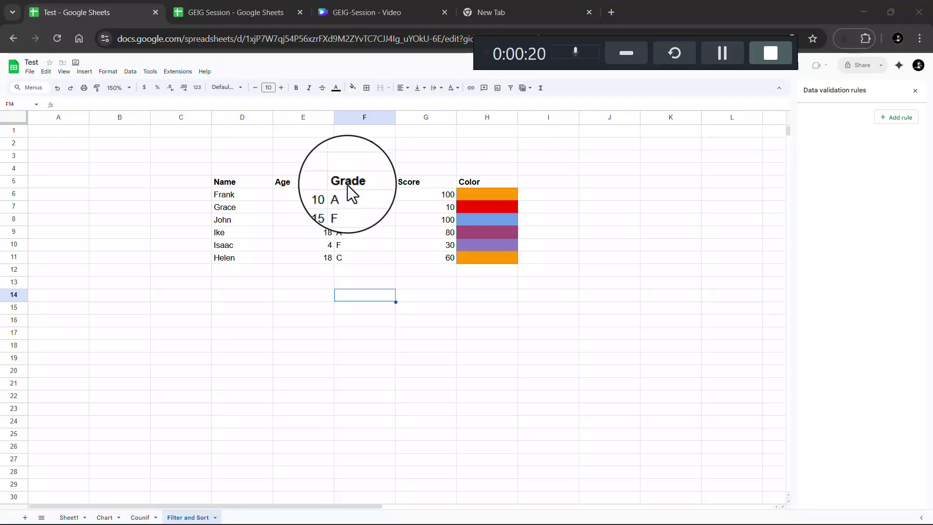
Step: Select the header row of the student table and freeze the sheet up to row 5
click(22, 183)
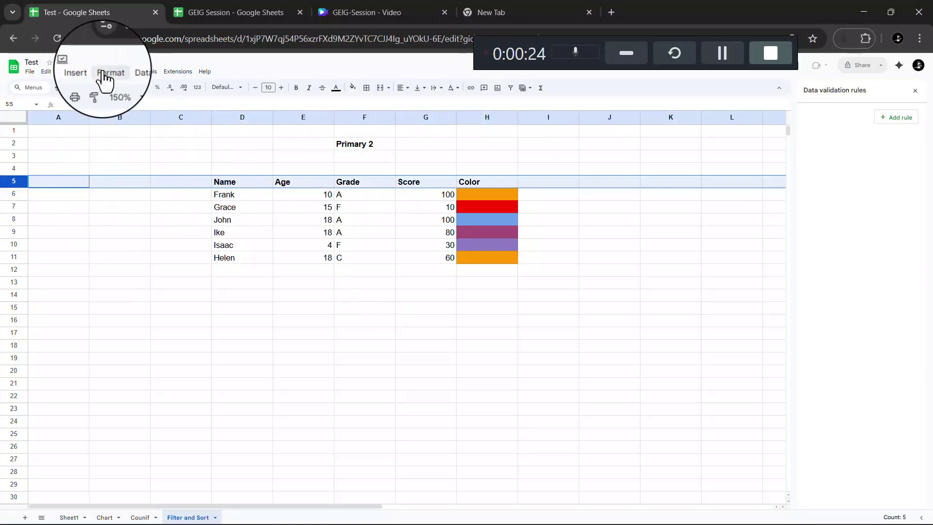
click(63, 72)
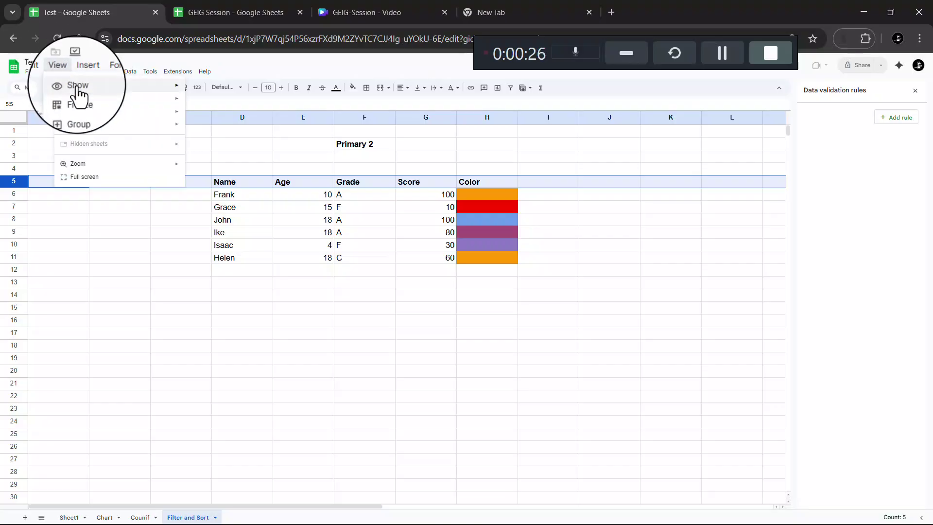
mouse_move(160, 104)
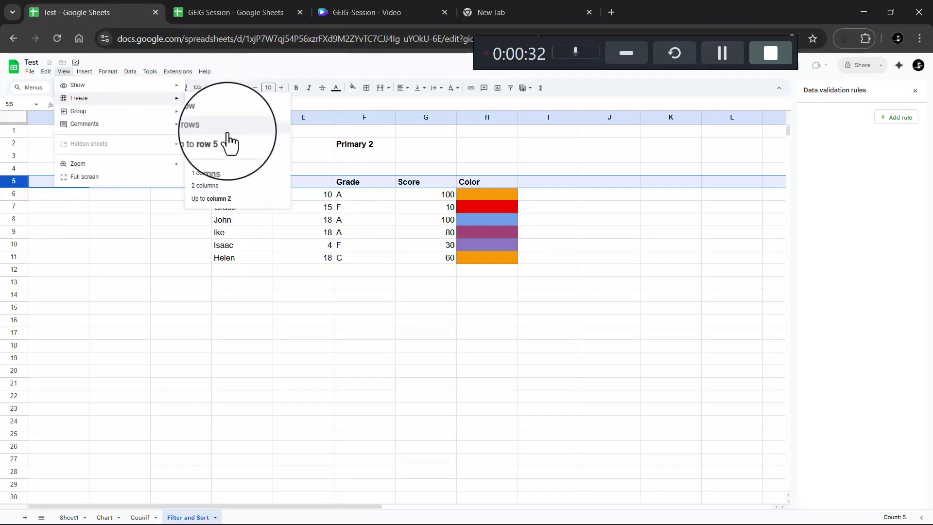
click(228, 141)
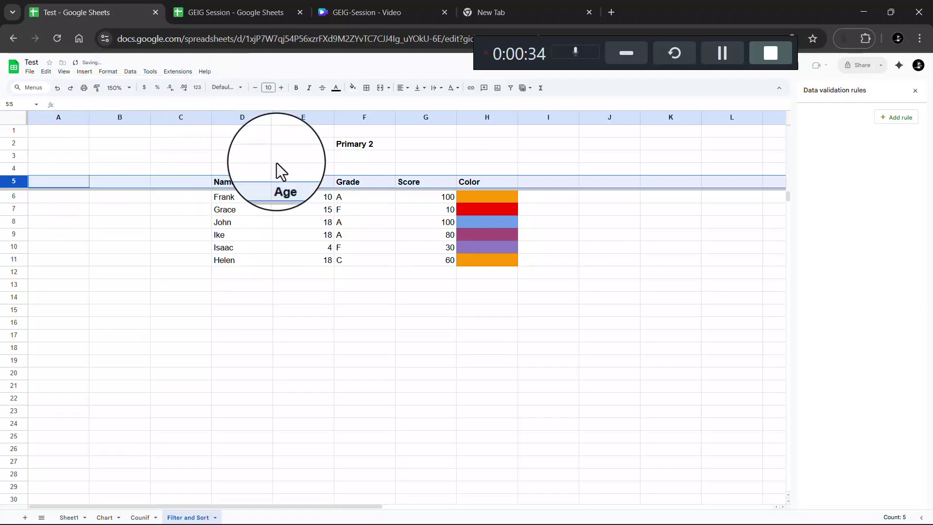
scroll(402, 322, down, 4)
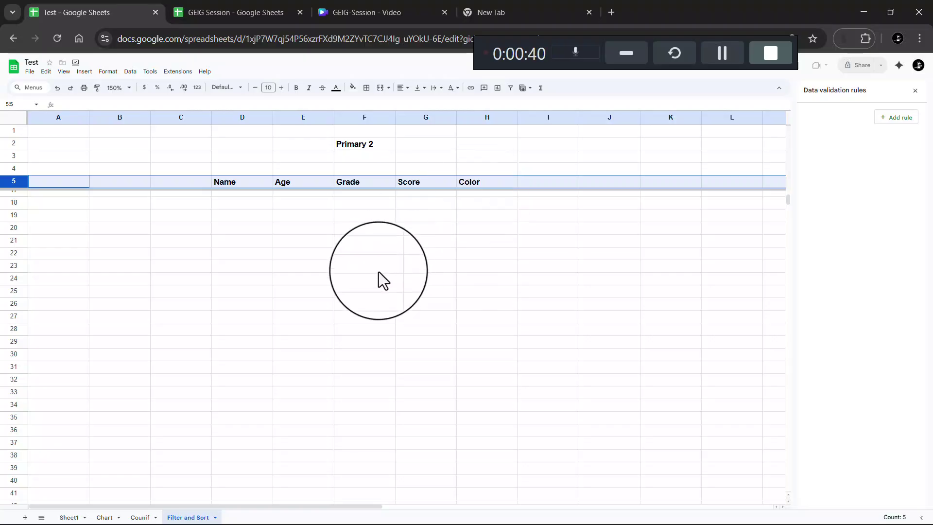
scroll(379, 271, down, 7)
scroll(379, 272, up, 10)
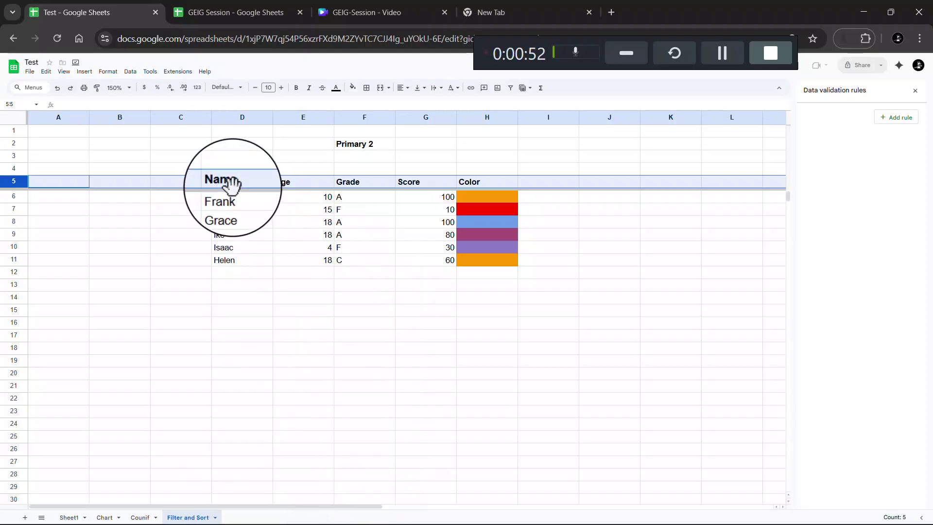
scroll(277, 332, down, 3)
scroll(277, 331, down, 3)
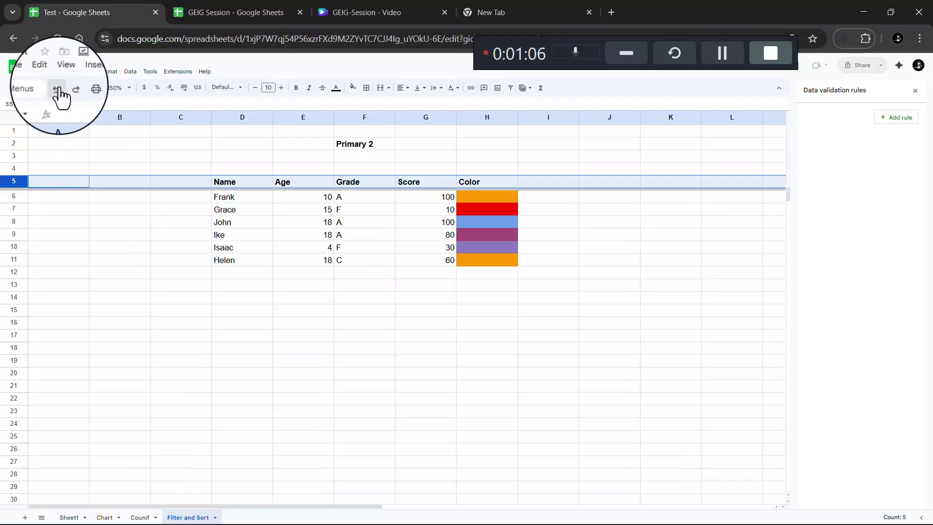
Step: Undo the row freeze and make the header cells D5:H5 bold again
click(57, 87)
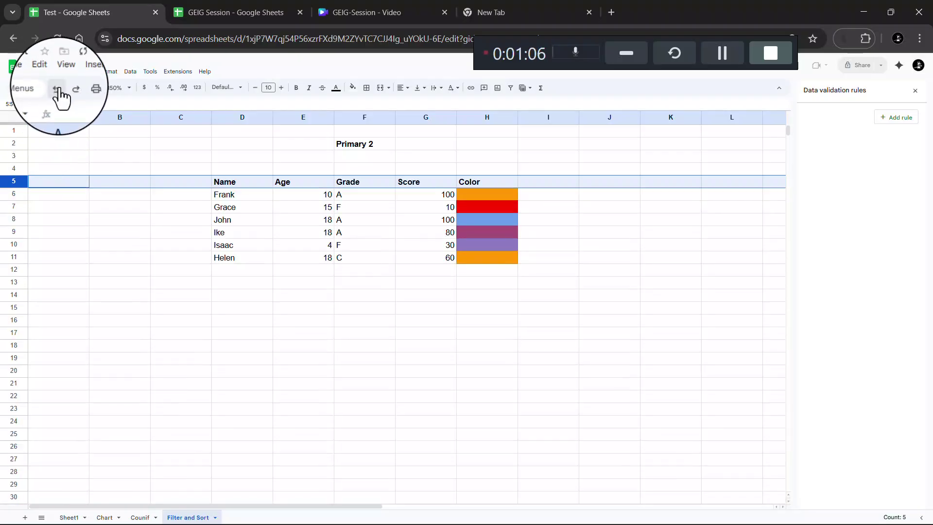
click(57, 88)
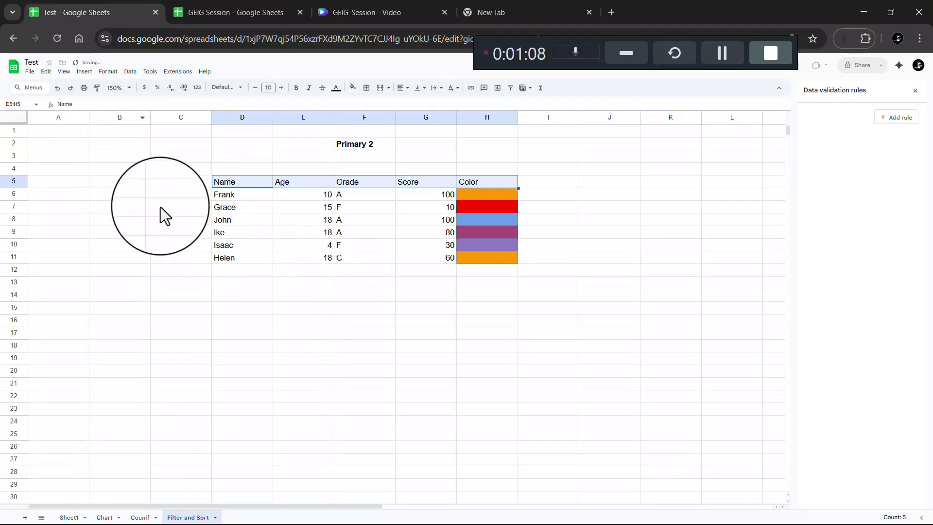
key(ctrl+b)
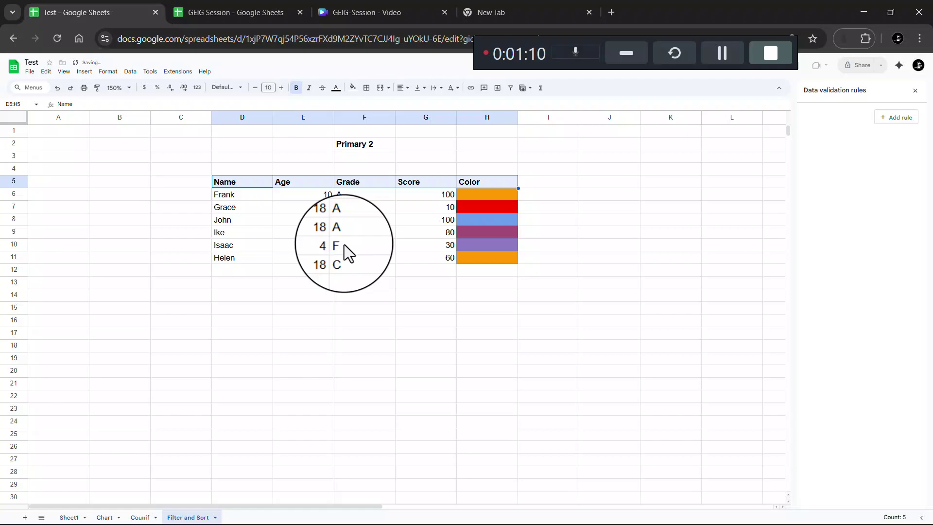
click(379, 306)
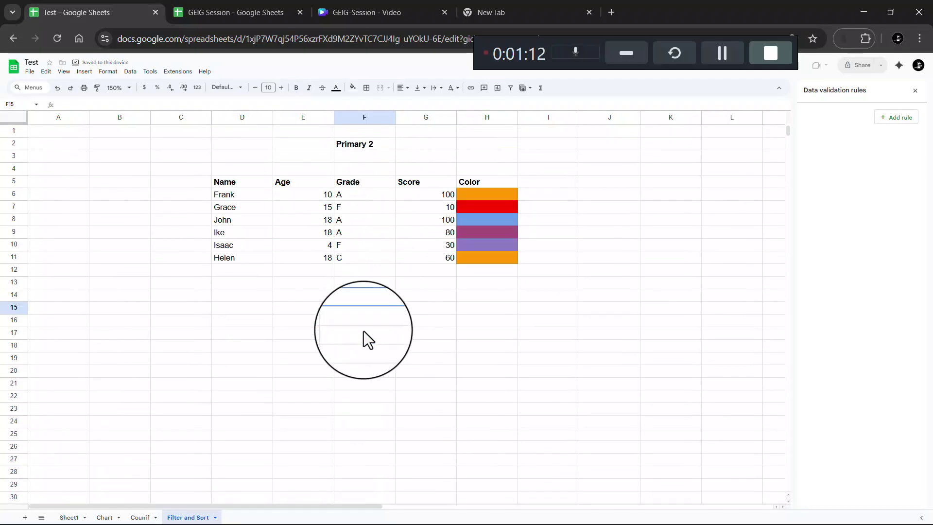
Step: Enter the sample text "hfhdfh" in cell D16 below the unfrozen table
scroll(299, 413, down, 2)
scroll(301, 413, down, 10)
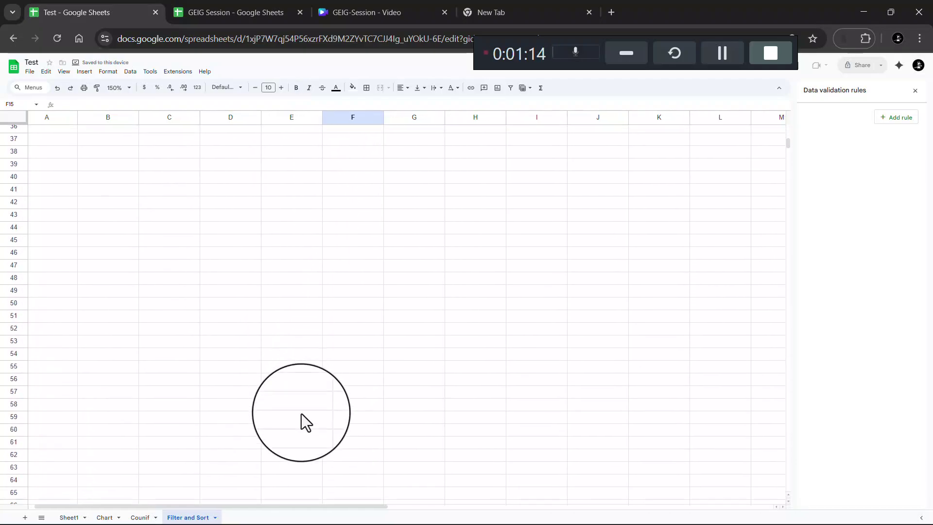
scroll(299, 293, up, 12)
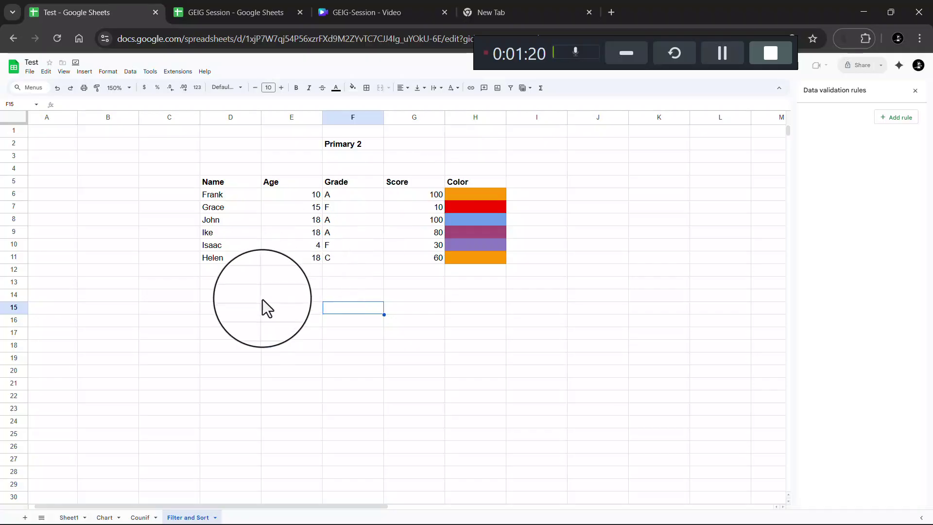
click(233, 321)
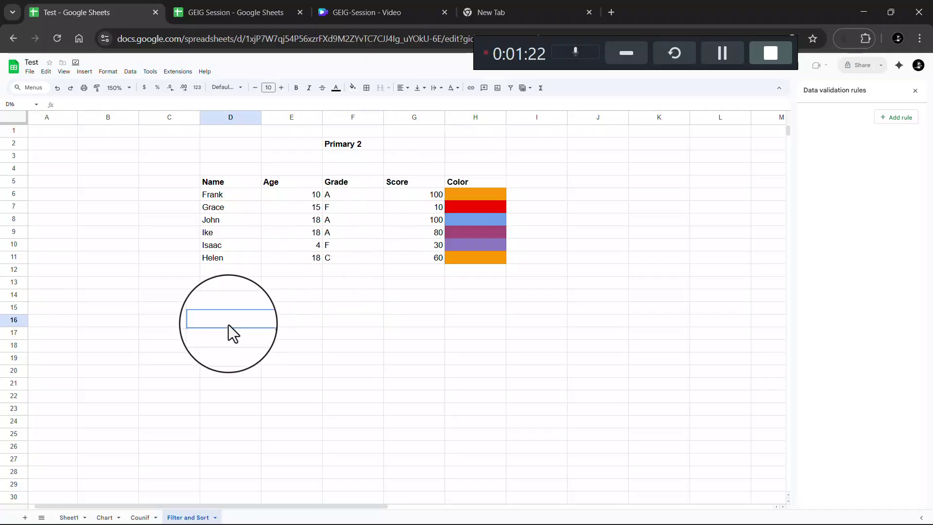
text(hfhdfh)
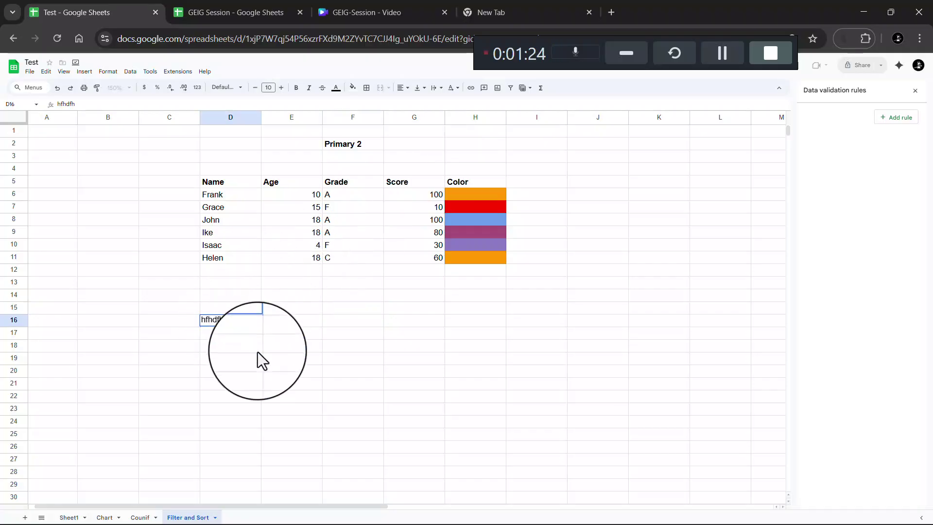
click(273, 363)
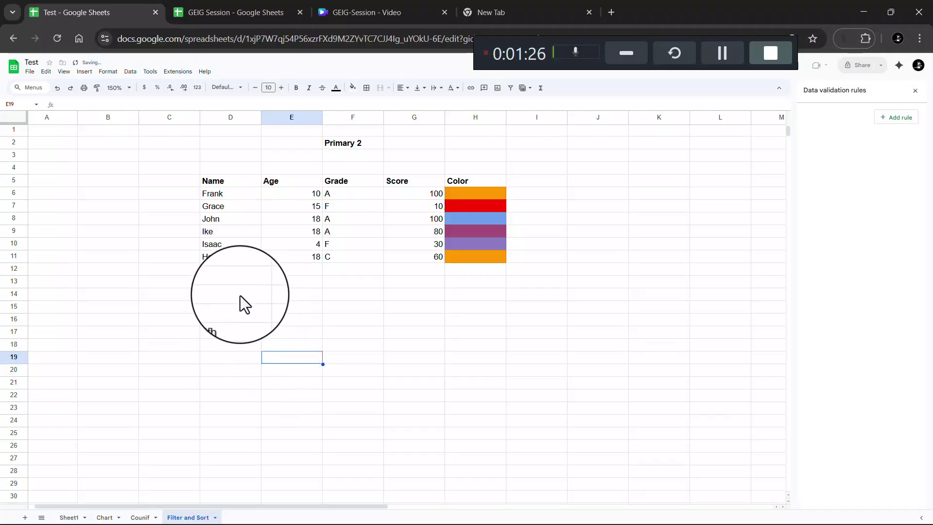
scroll(240, 295, down, 3)
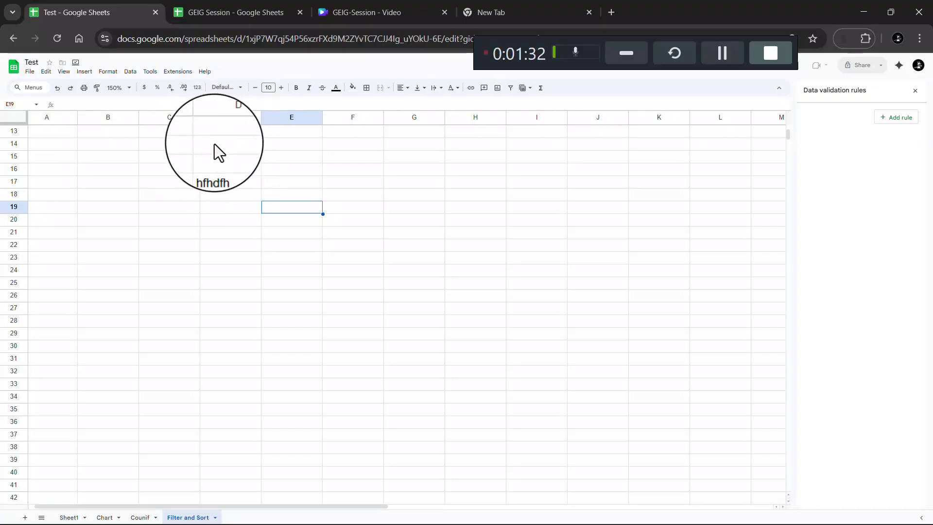
scroll(226, 171, up, 4)
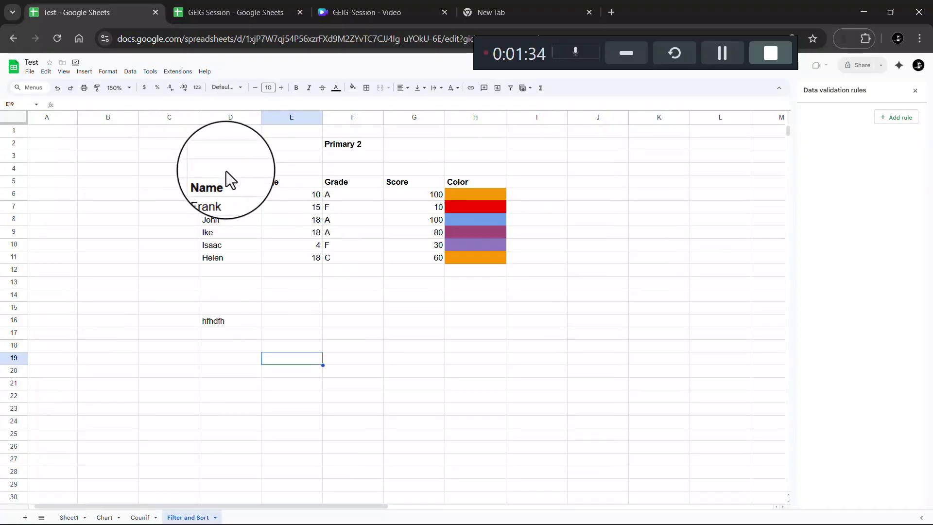
Step: Clear the sample text from cell D16
click(218, 319)
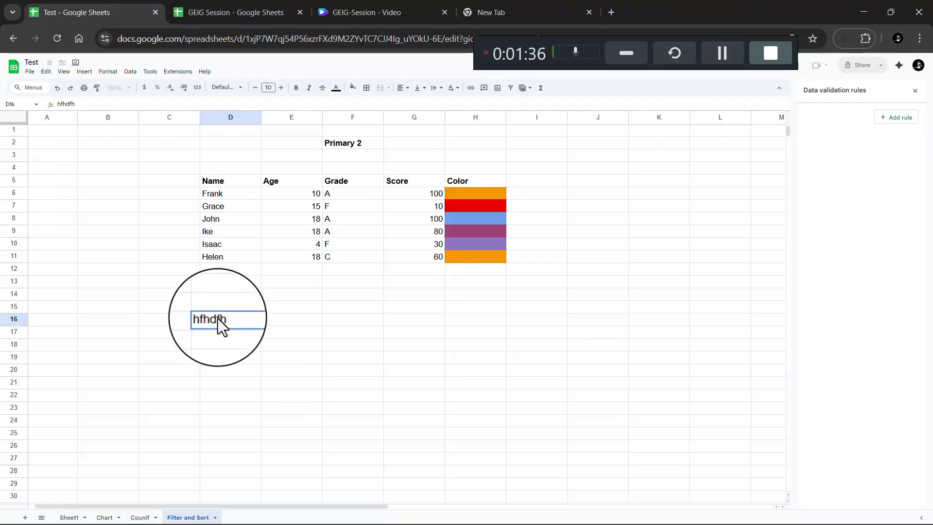
double_click(218, 319)
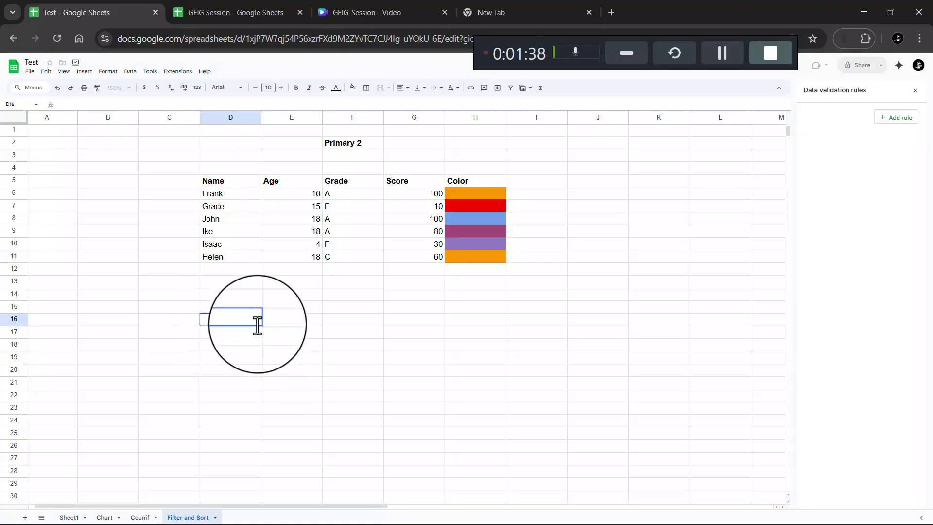
click(295, 333)
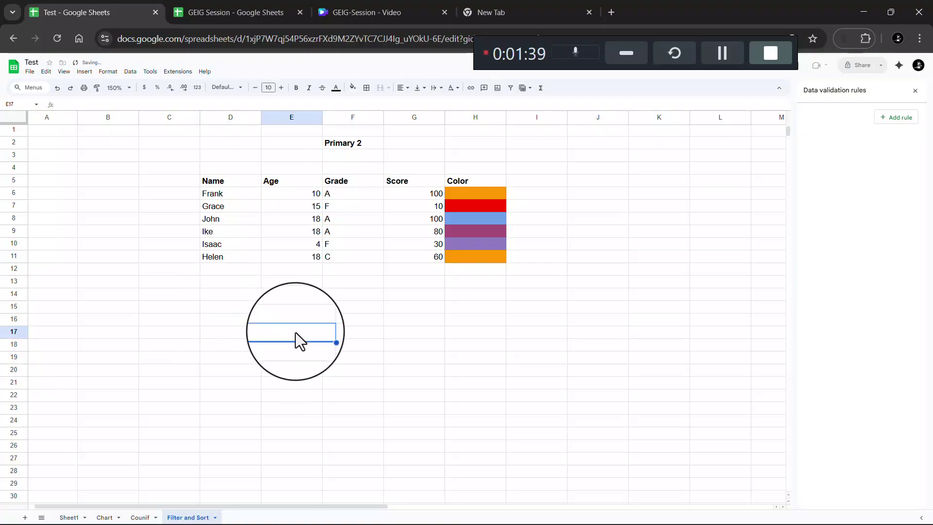
Step: Freeze the sheet up to row 5 again, starting from the selected header row
click(14, 180)
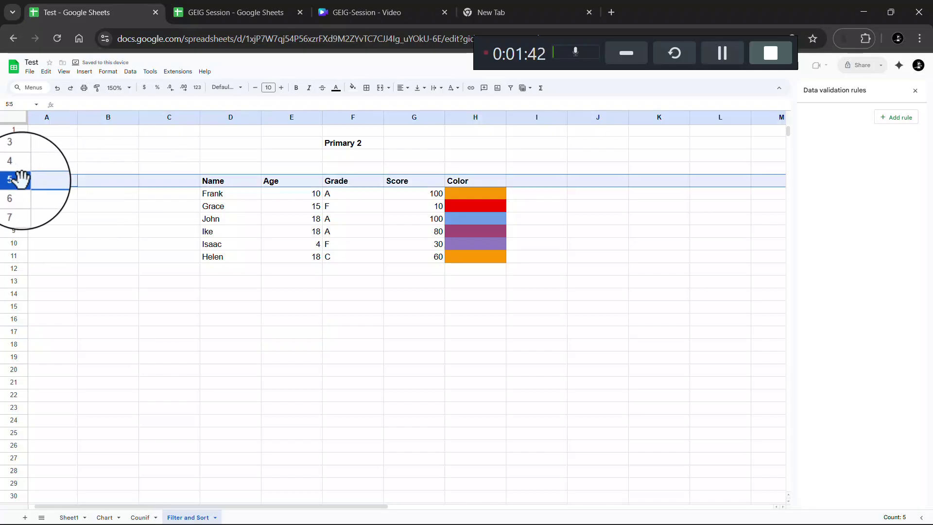
click(65, 73)
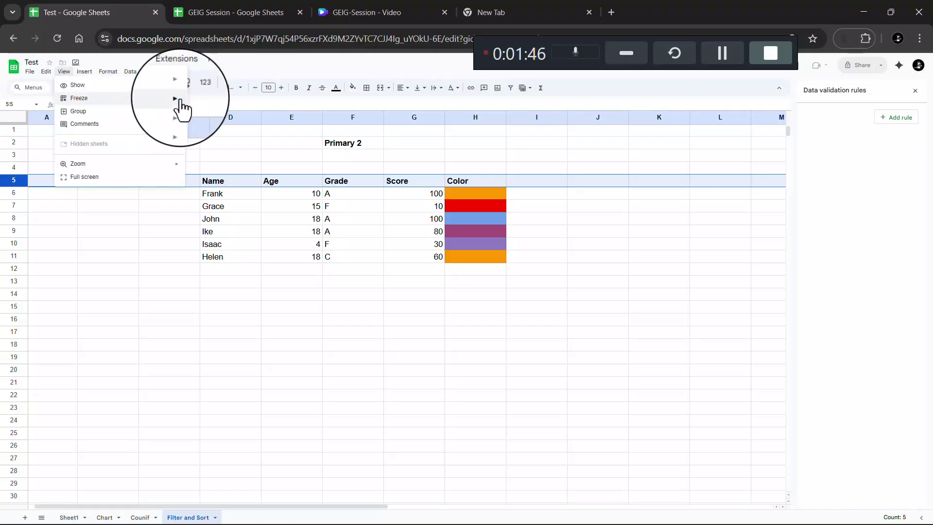
mouse_move(180, 99)
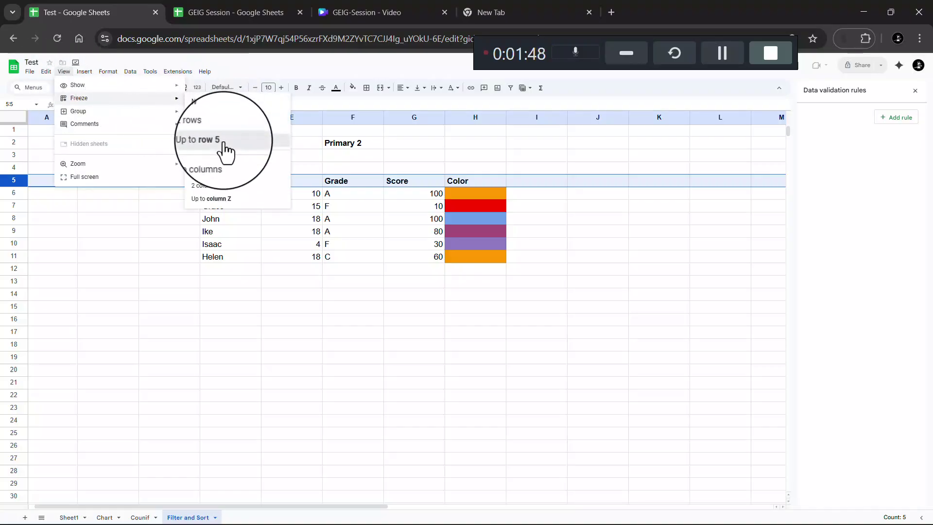
click(224, 141)
scroll(365, 354, down, 5)
scroll(364, 355, up, 5)
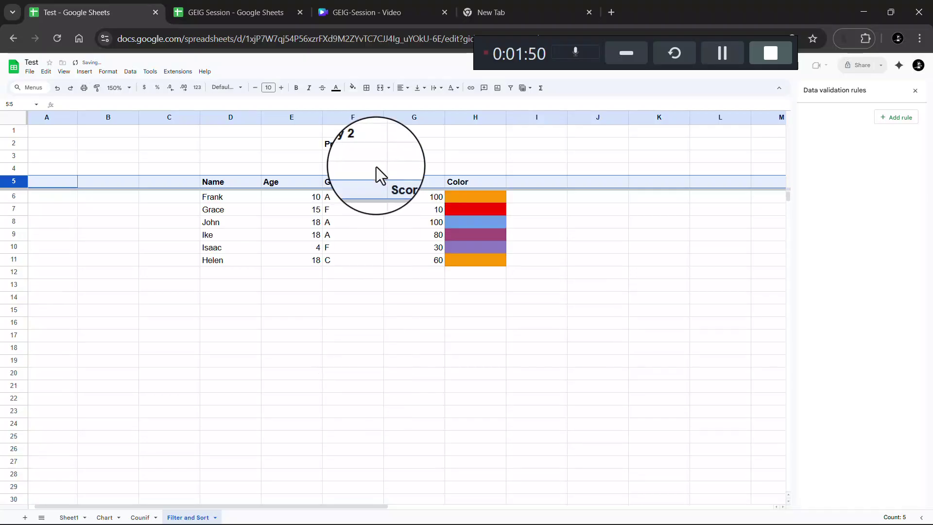
Step: Change the freeze to end at row 2, based on the "Primary 2" title cell F2
click(375, 144)
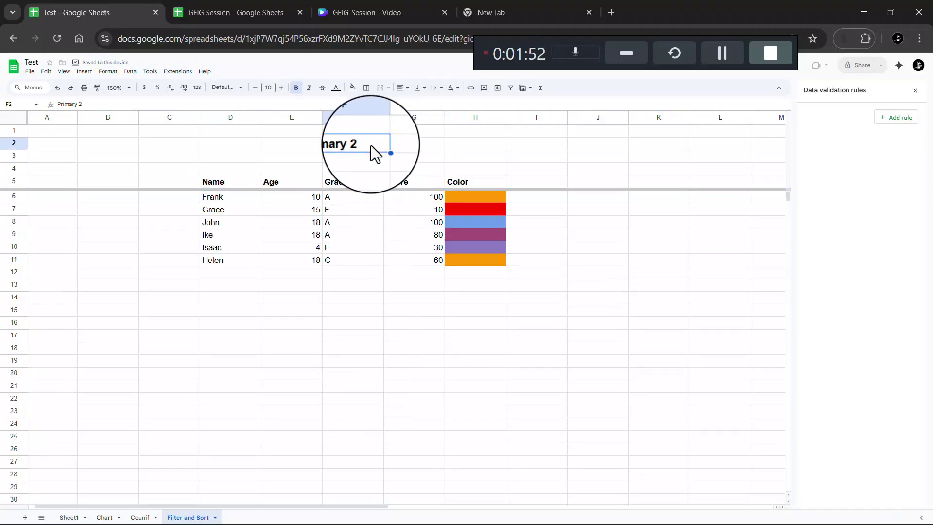
click(64, 73)
mouse_move(165, 100)
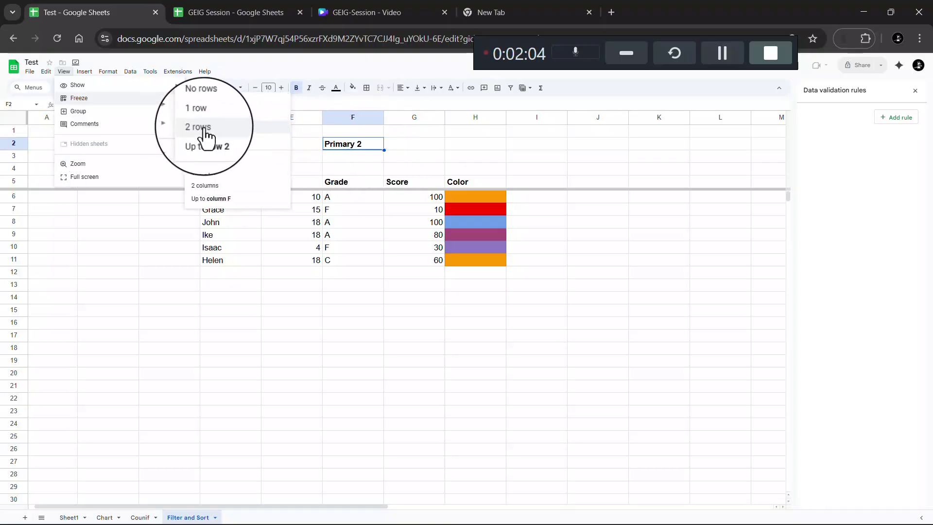
click(221, 142)
scroll(381, 240, down, 4)
scroll(381, 240, up, 4)
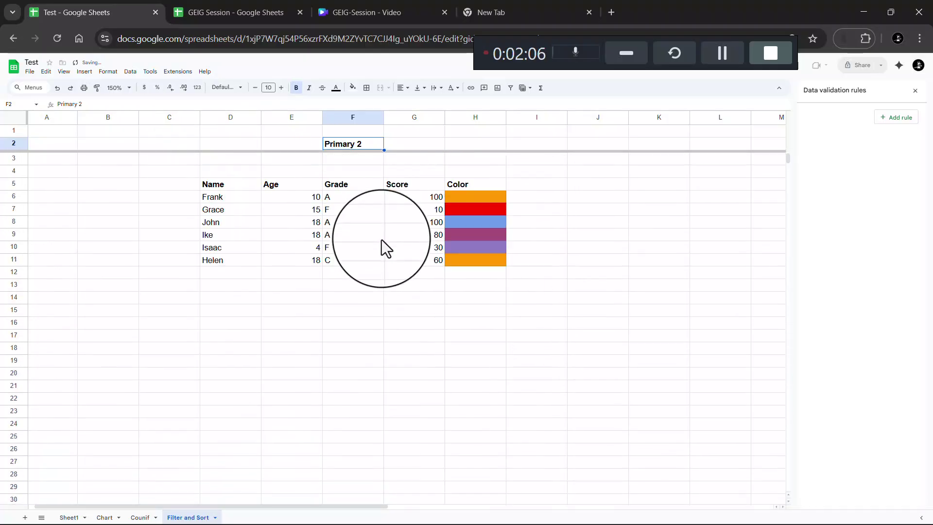
scroll(381, 240, down, 3)
scroll(380, 240, up, 3)
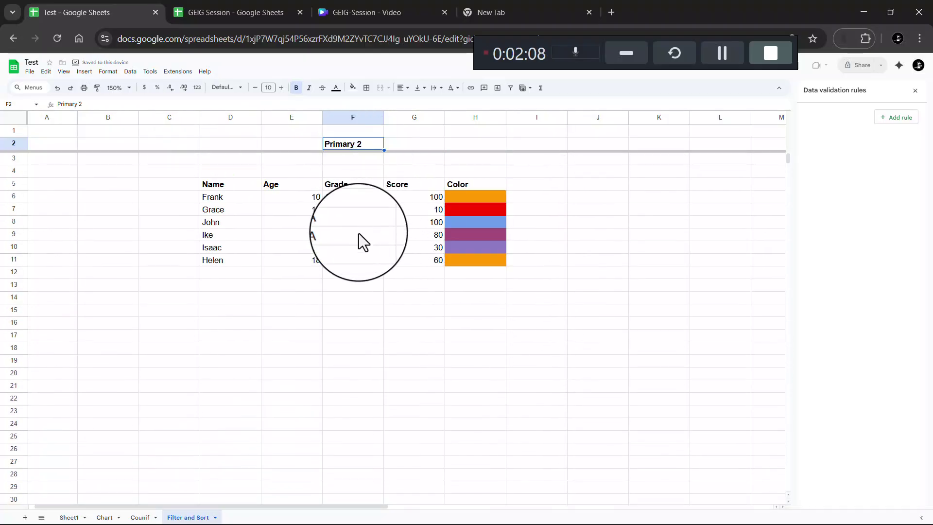
Step: Select header row 5 and set the freeze back to up to row 5
click(14, 184)
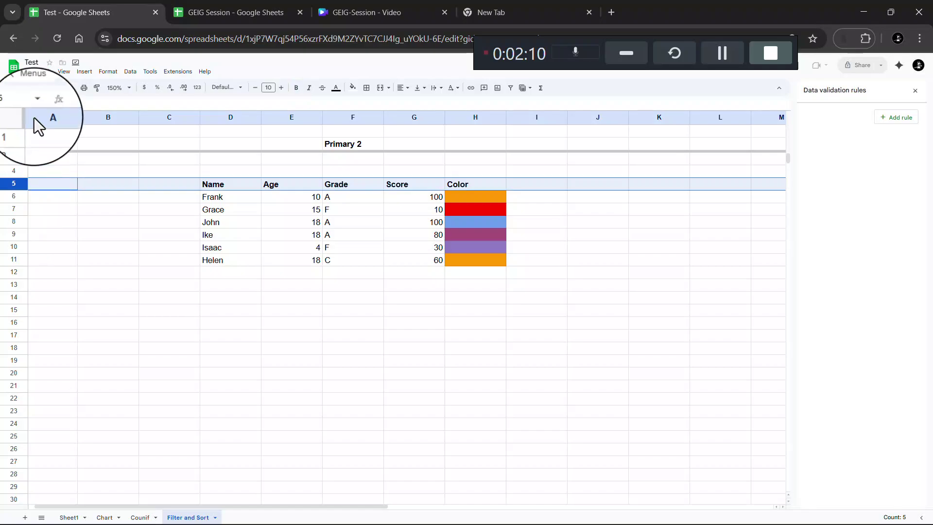
click(64, 71)
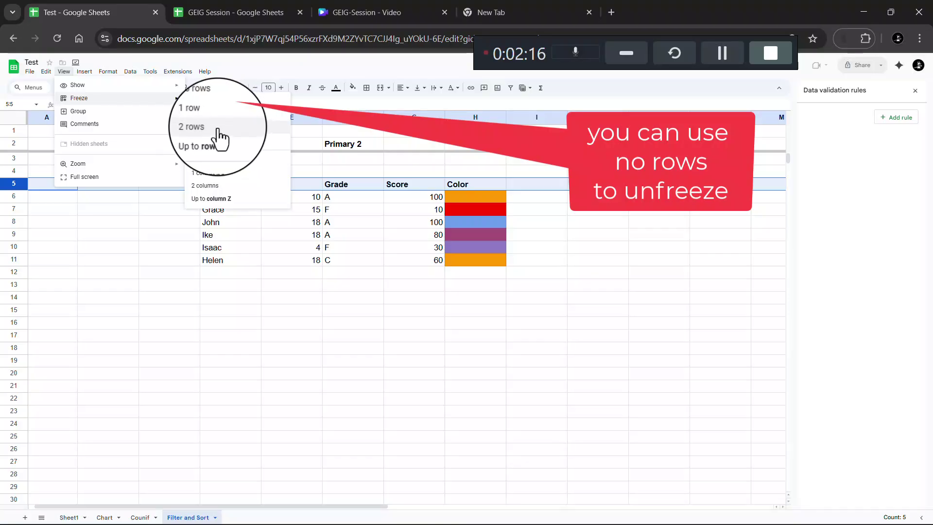
click(209, 142)
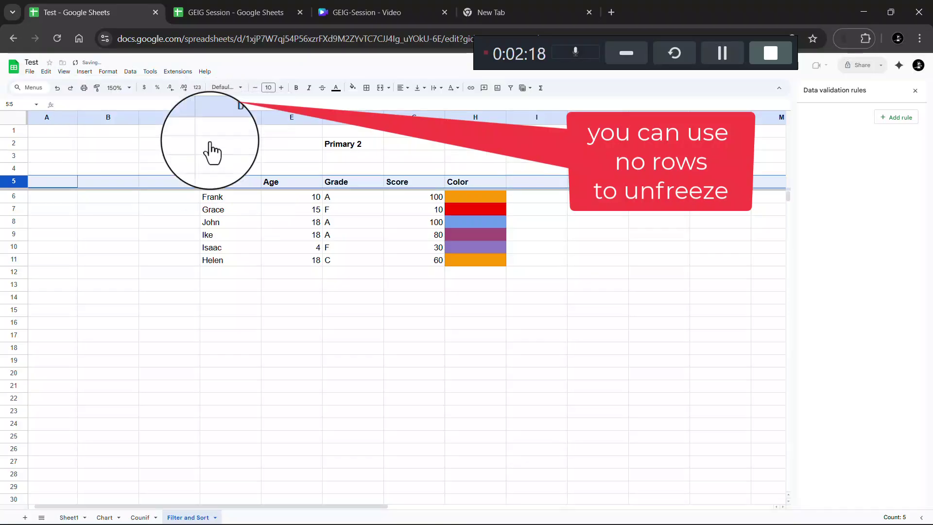
scroll(371, 310, down, 4)
scroll(371, 310, up, 4)
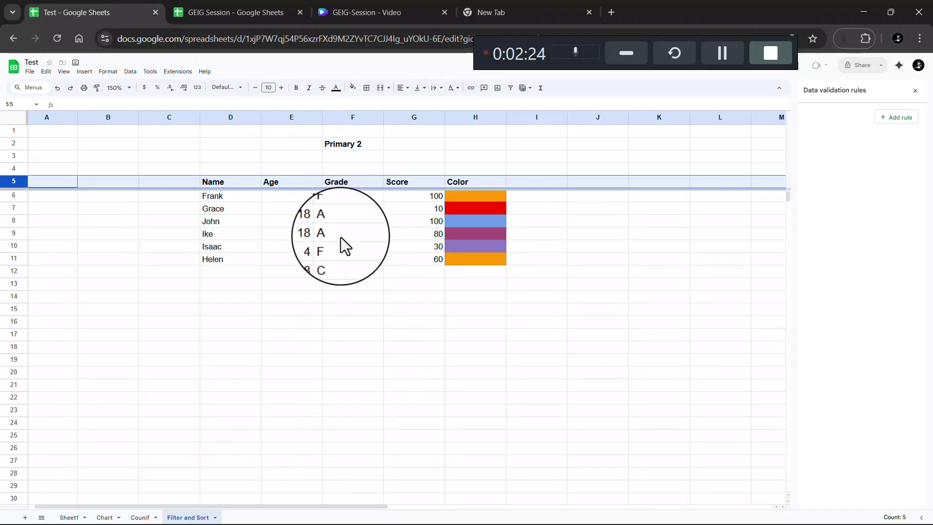
click(470, 196)
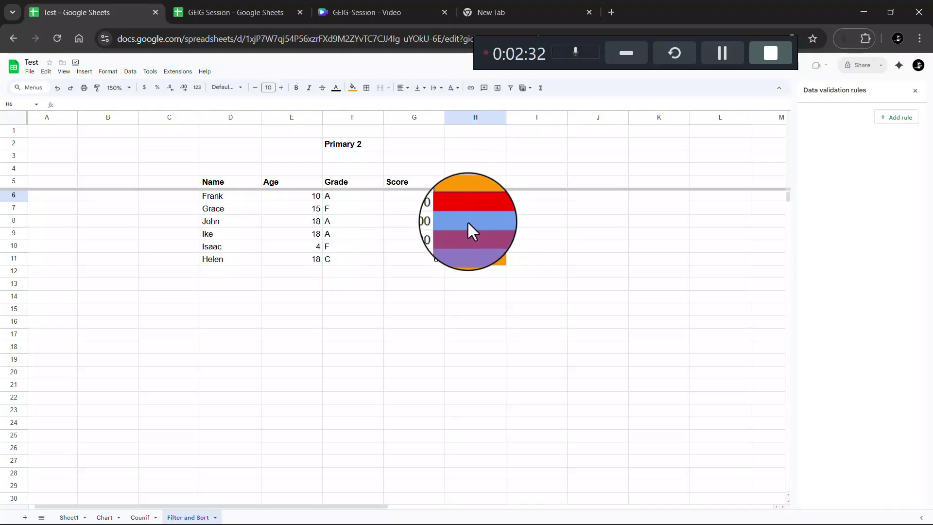
click(724, 54)
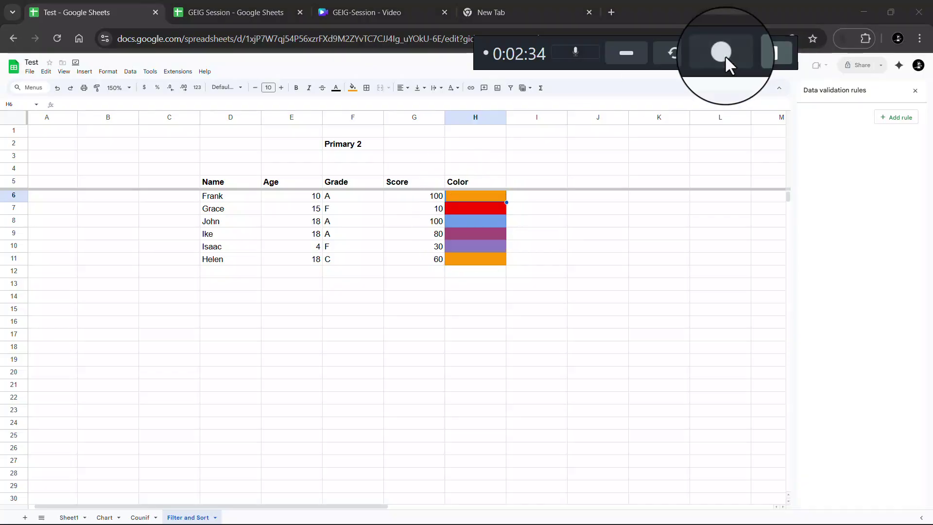
click(724, 55)
scroll(386, 182, up, 1)
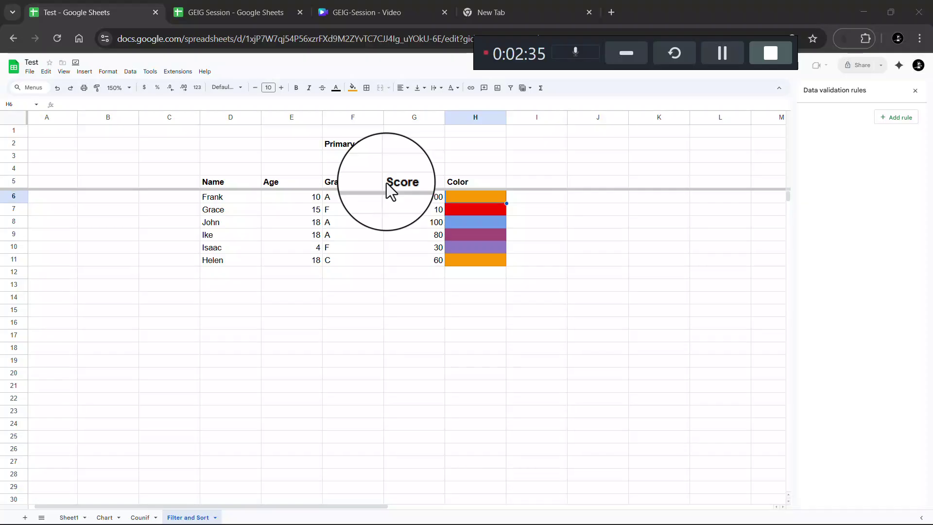
Step: Switch to the GEIG Session spreadsheet and examine the layout of the Todo_2 table across its columns
click(265, 13)
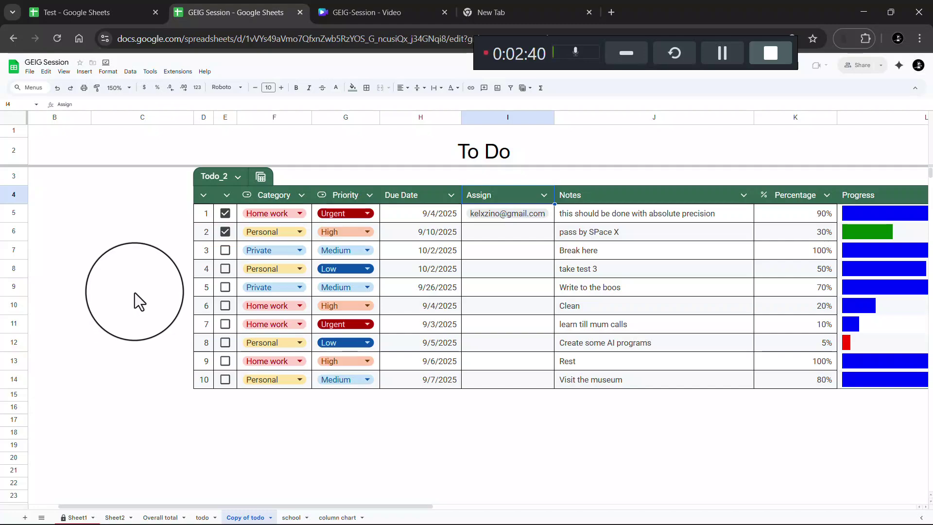
scroll(375, 435, right, 2)
scroll(375, 435, right, 4)
scroll(375, 435, left, 6)
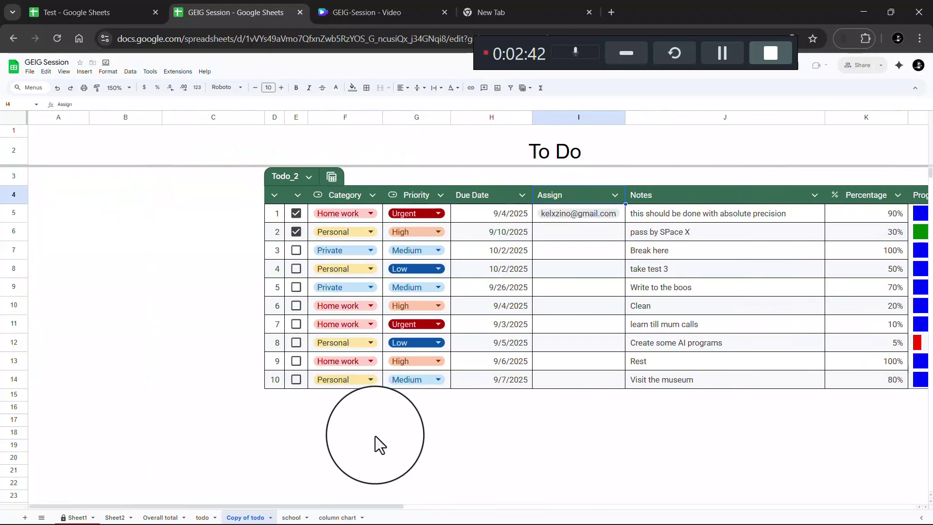
scroll(375, 435, right, 3)
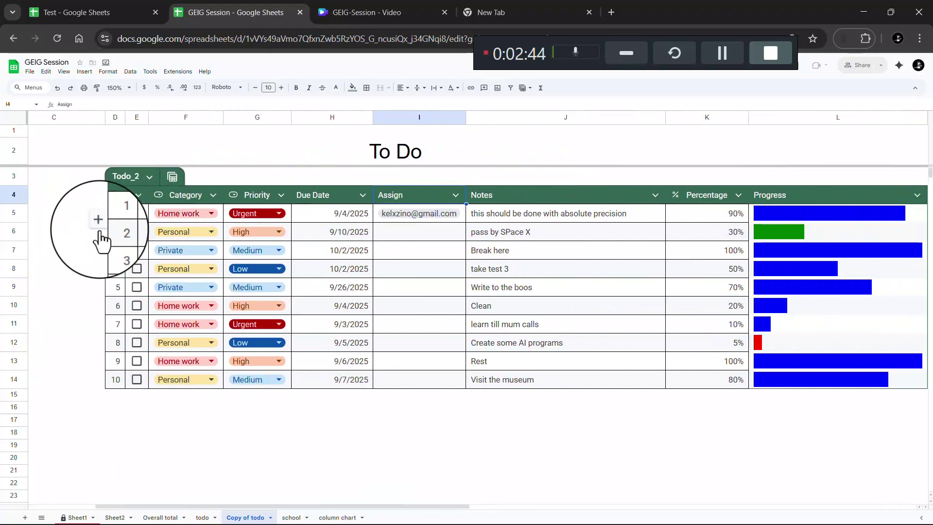
Step: Return to the Test spreadsheet and convert the student data range D5:H11 to a table
click(79, 7)
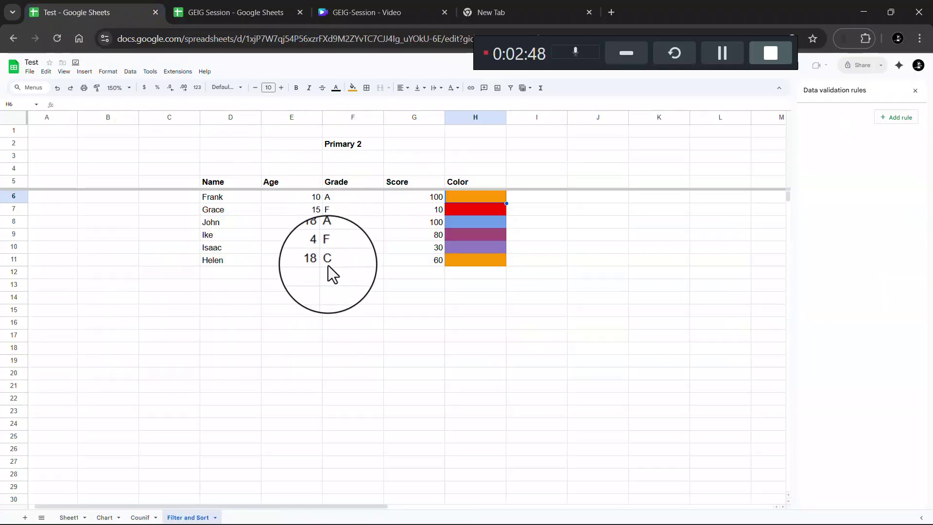
click(234, 182)
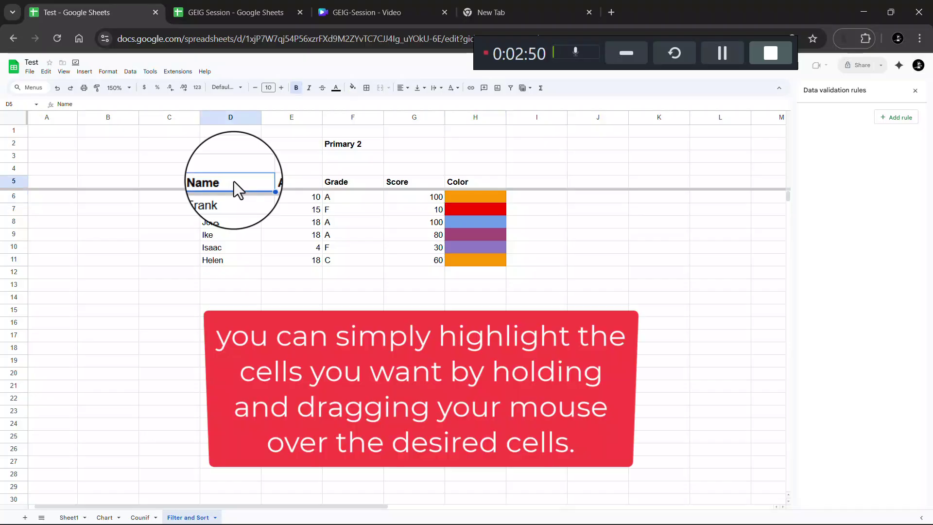
shift+click(500, 261)
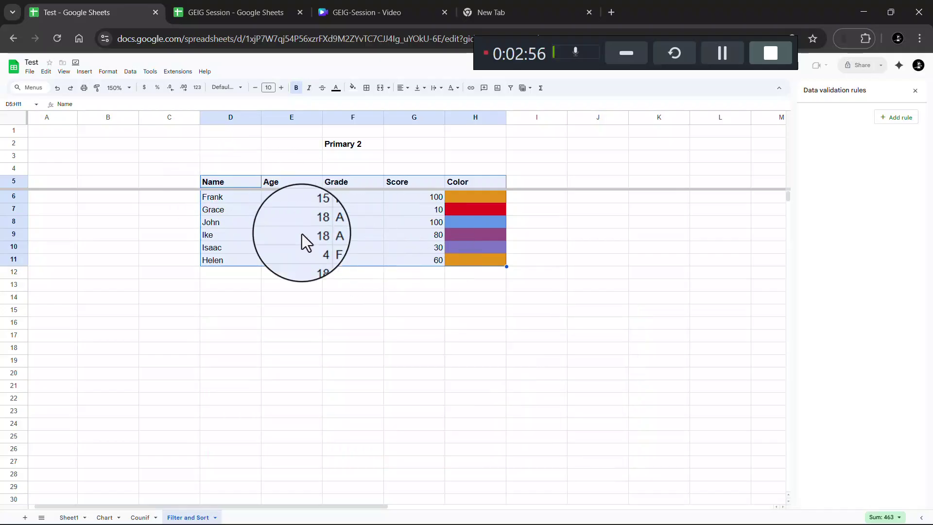
click(108, 72)
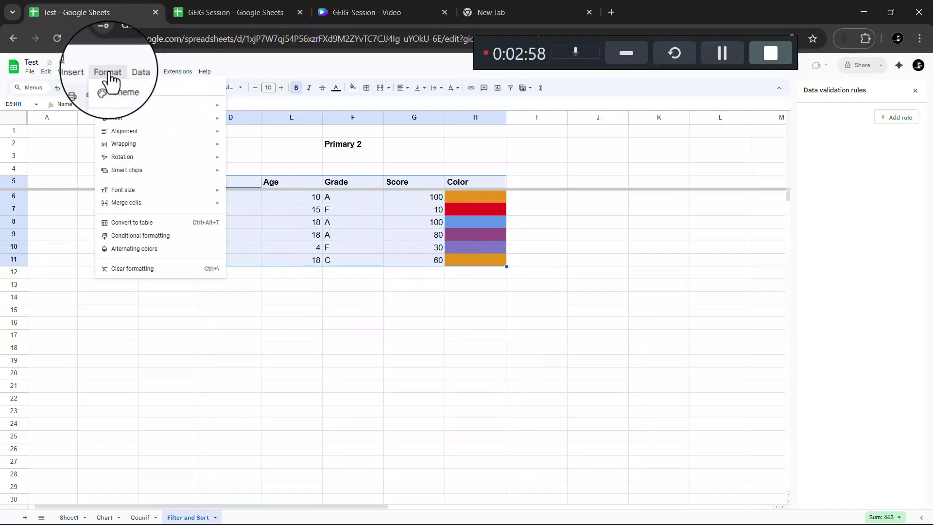
click(141, 223)
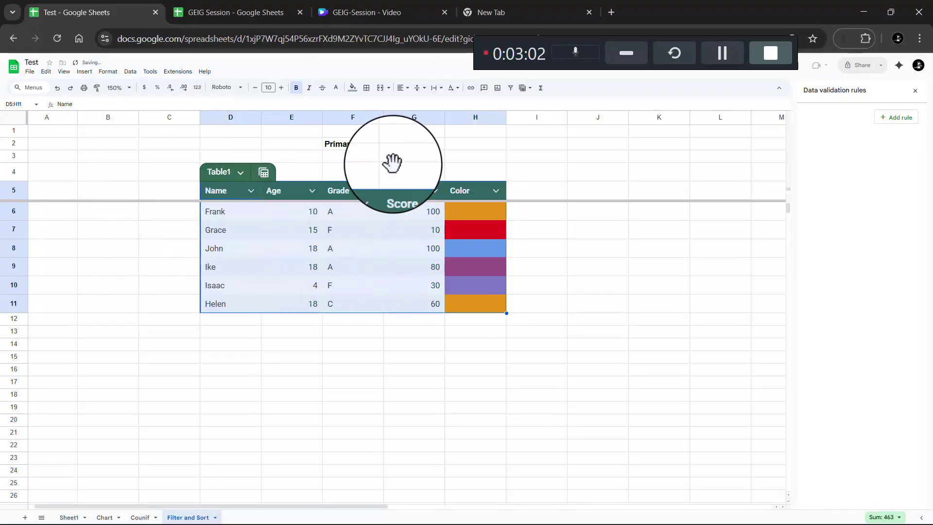
click(451, 370)
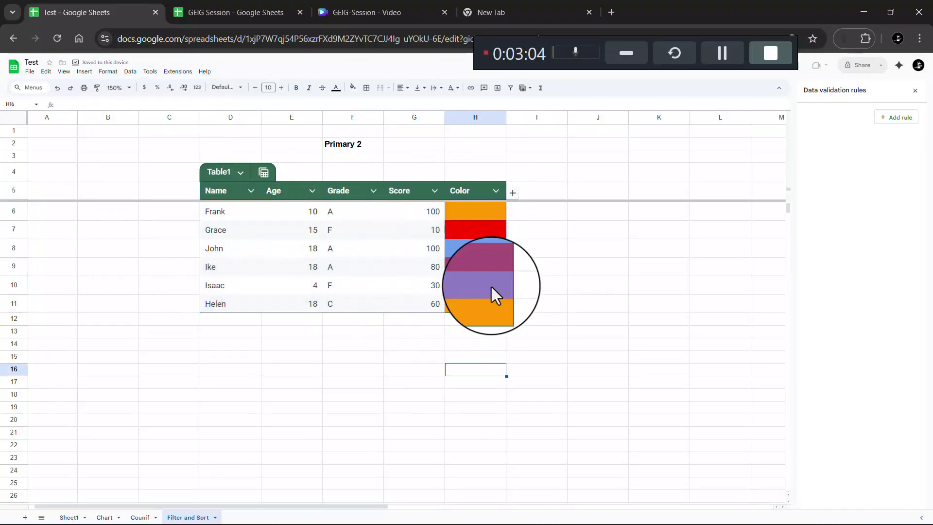
Step: Rename the new table to "Primary 2" and undo the table changes
click(224, 171)
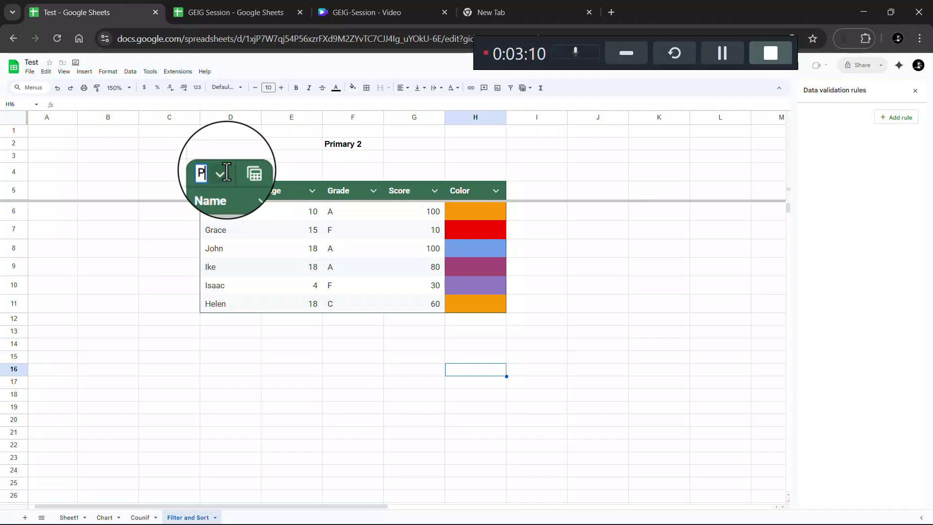
text(Prima)
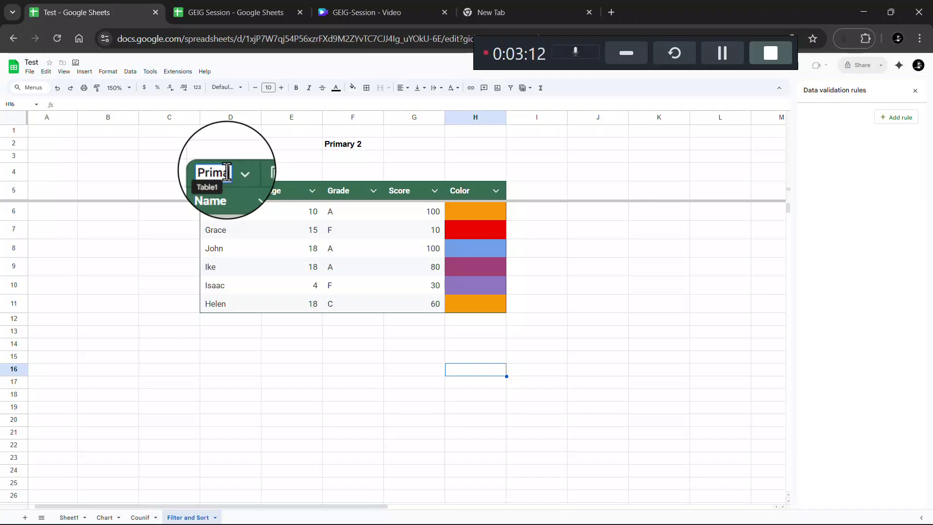
text(ry 2)
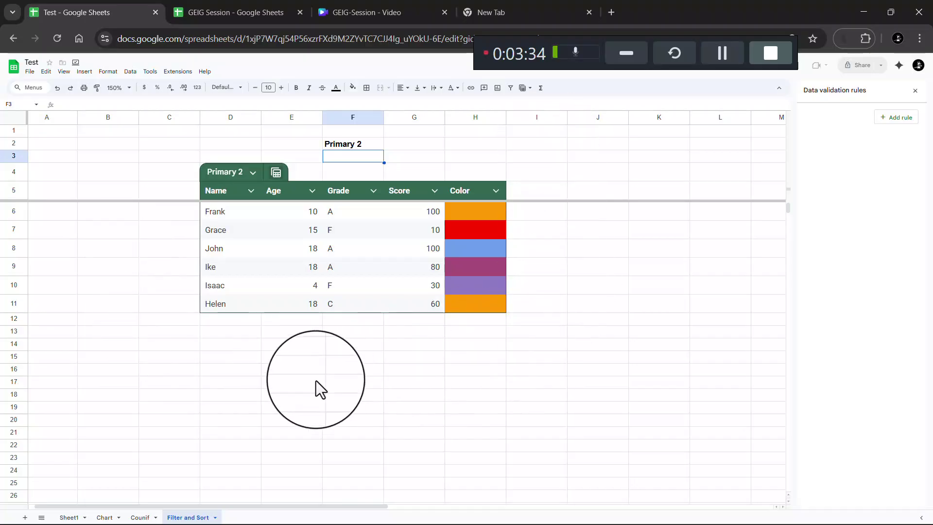
scroll(316, 380, down, 3)
scroll(316, 380, up, 3)
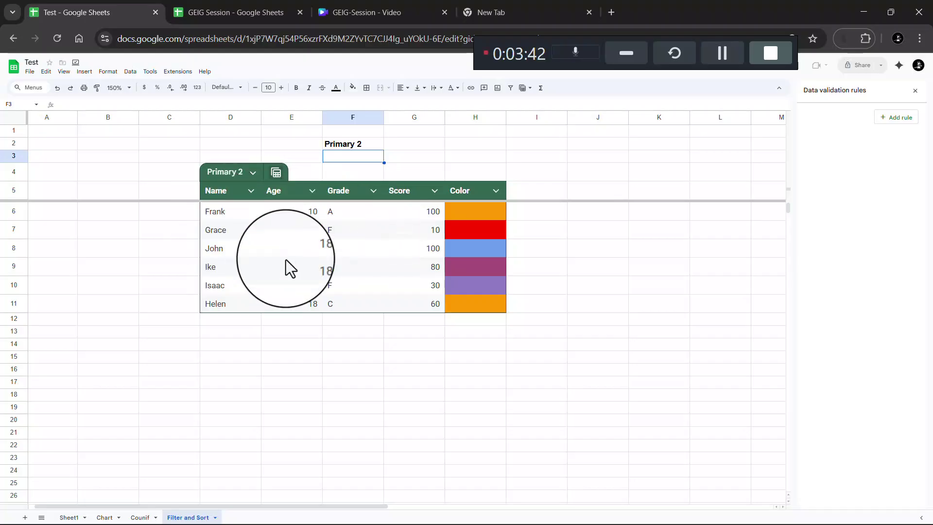
click(57, 91)
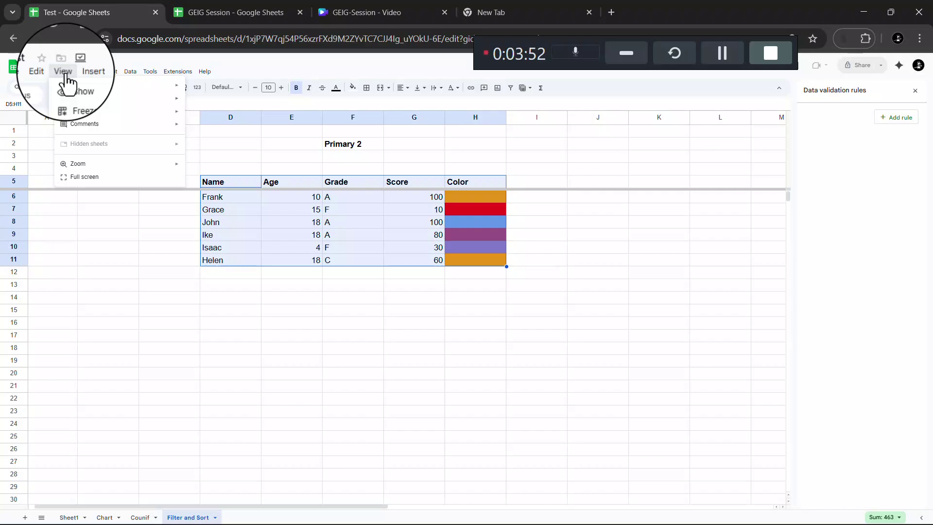
Step: Hide the gridlines on the Filter and Sort sheet
mouse_move(92, 86)
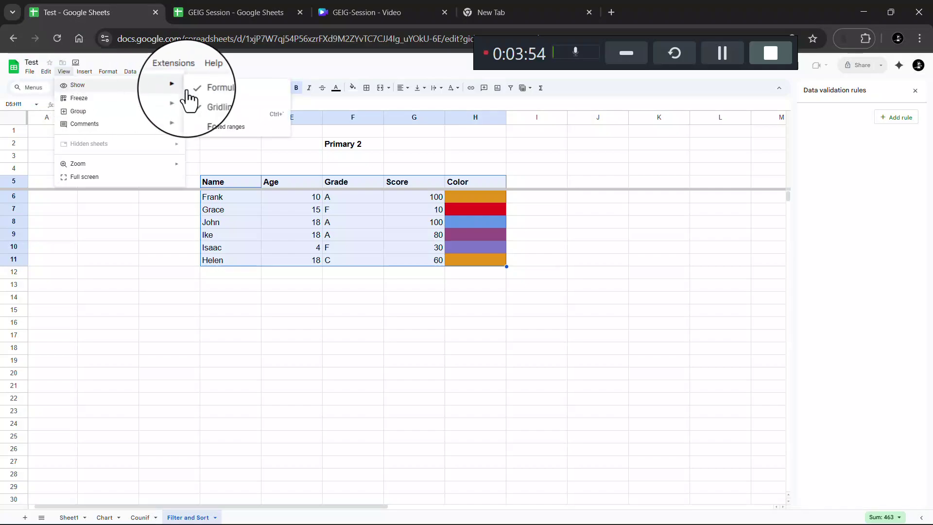
click(209, 100)
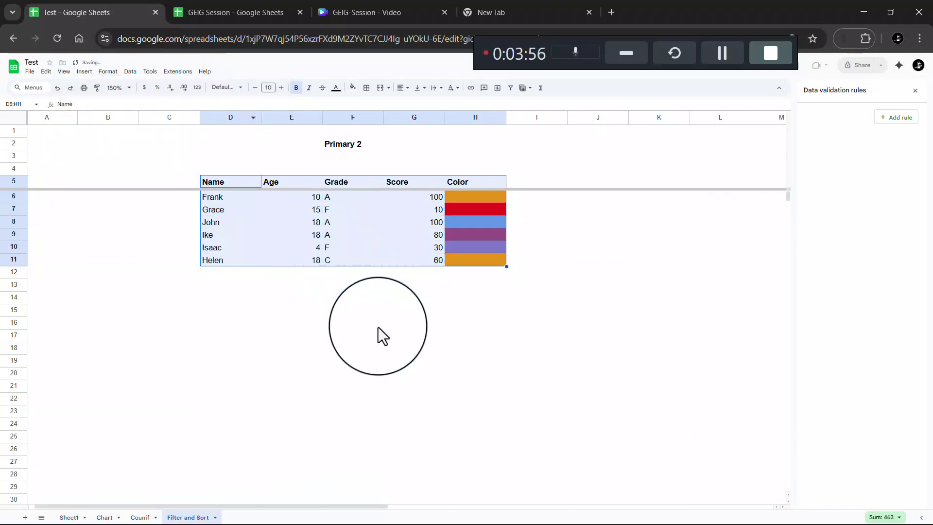
click(378, 323)
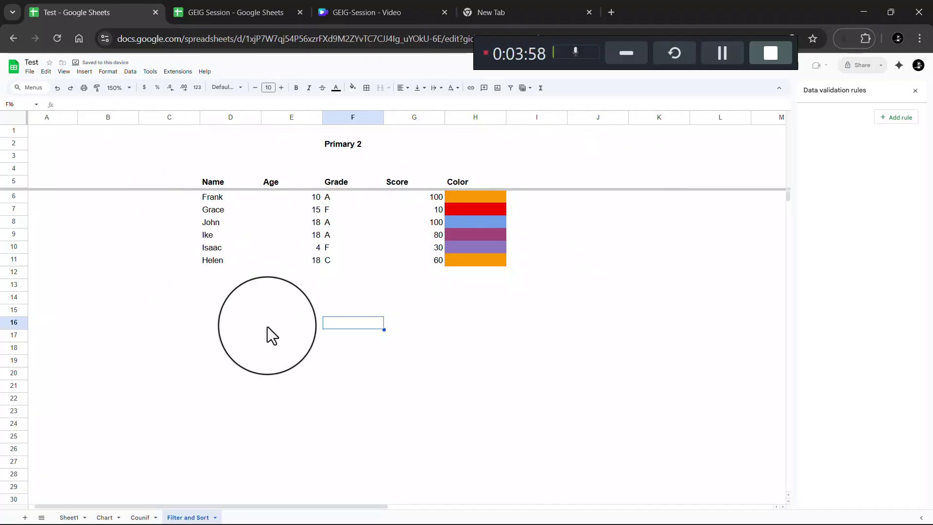
Step: Select header row 5 and apply the freeze up to row 5
click(14, 180)
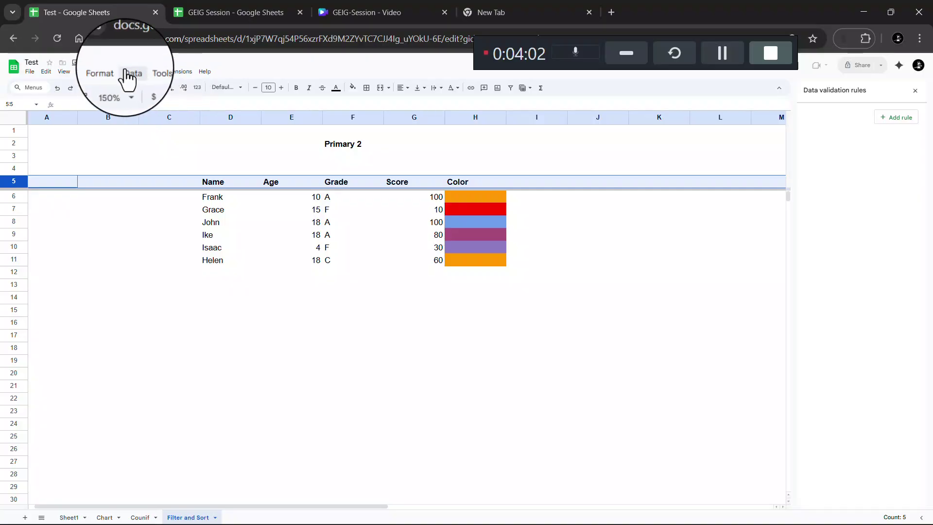
click(62, 74)
mouse_move(160, 99)
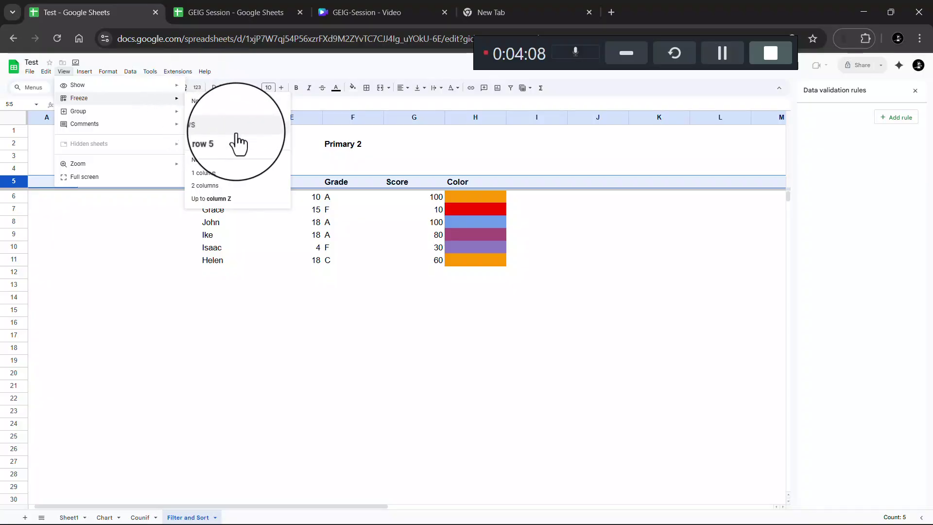
click(218, 140)
click(347, 292)
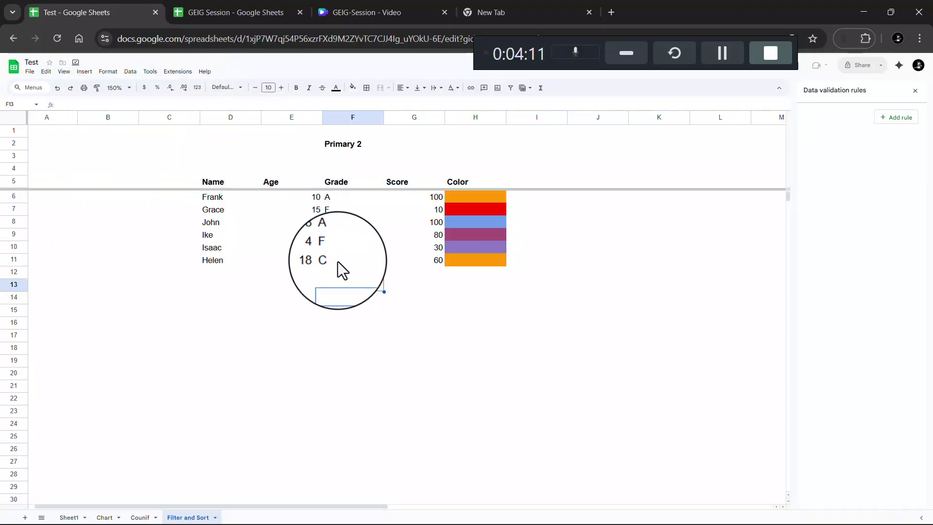
click(257, 184)
click(341, 310)
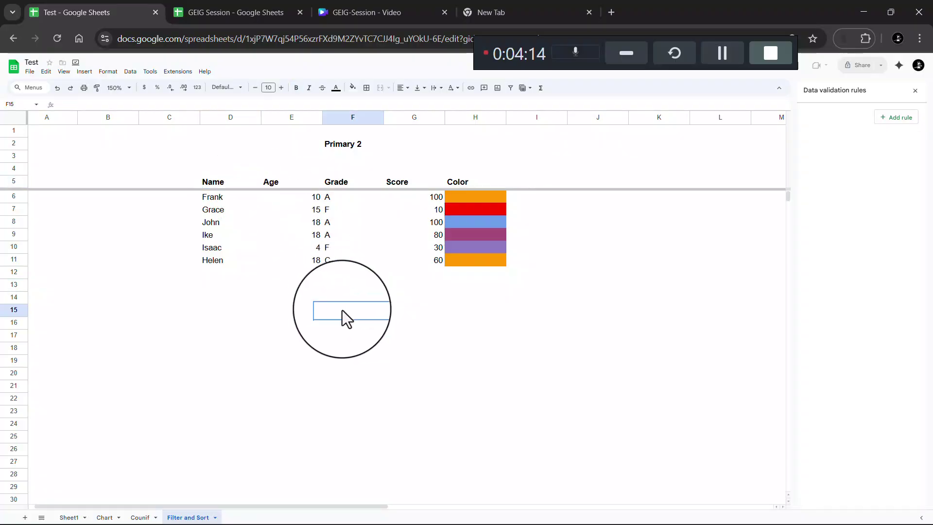
Step: Apply all borders to the student data range D5:H11, from the Name header to the last Color cell
click(208, 183)
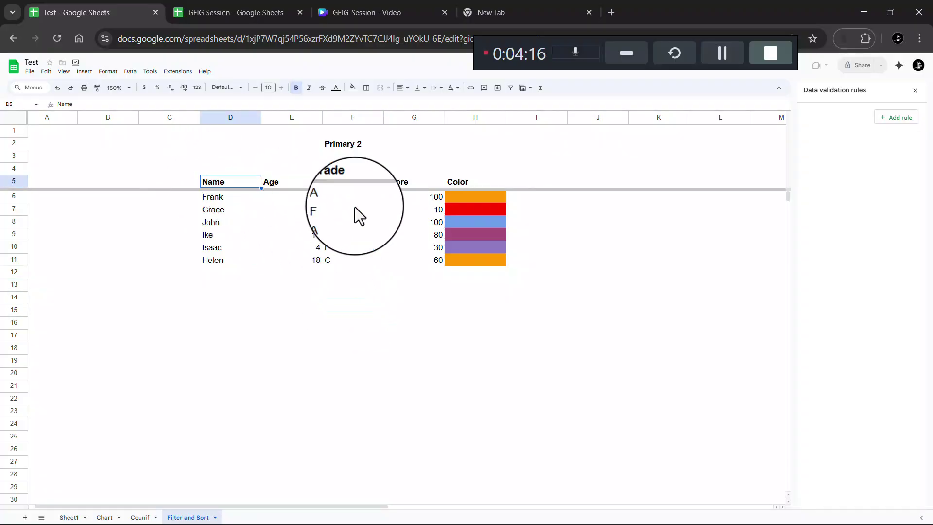
shift+click(502, 262)
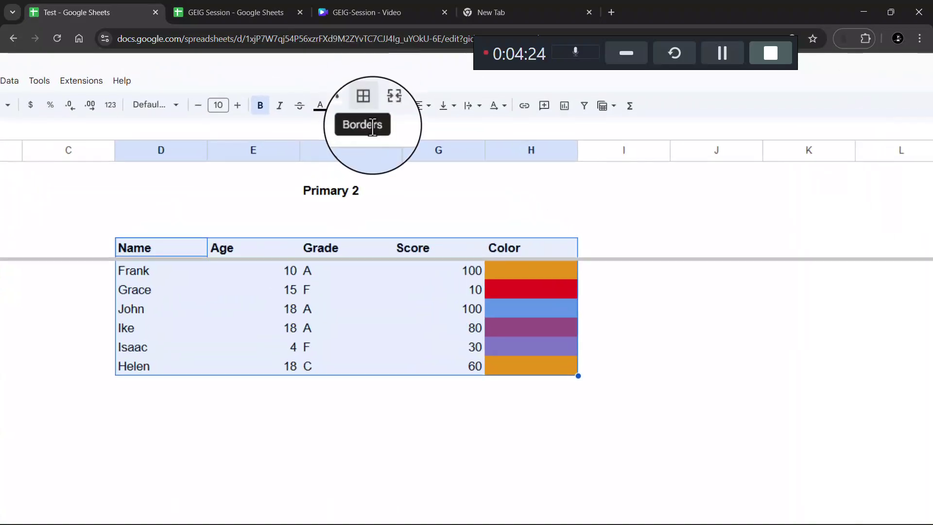
click(369, 112)
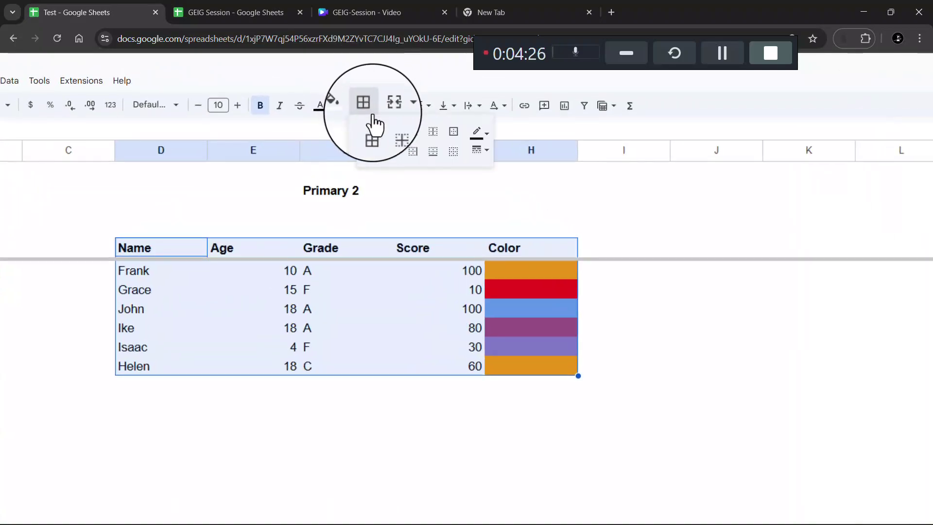
click(372, 131)
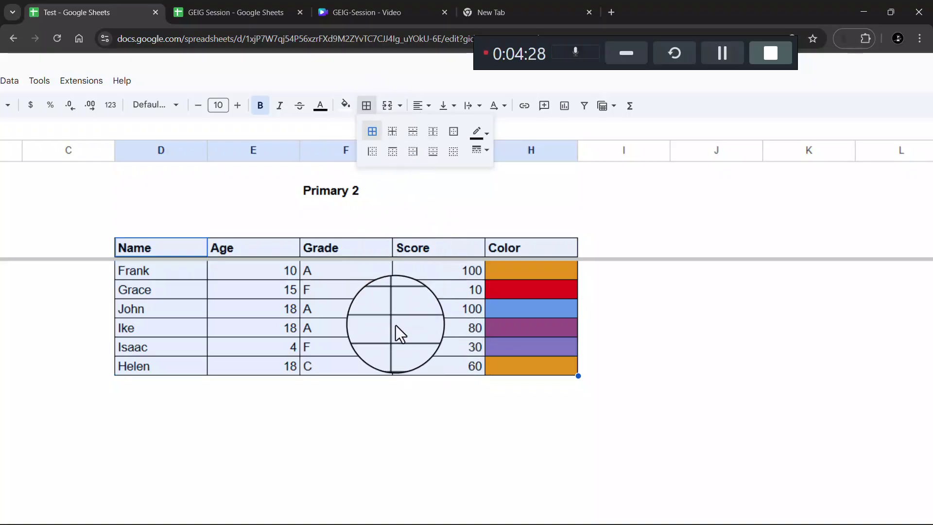
click(399, 398)
scroll(399, 398, down, 4)
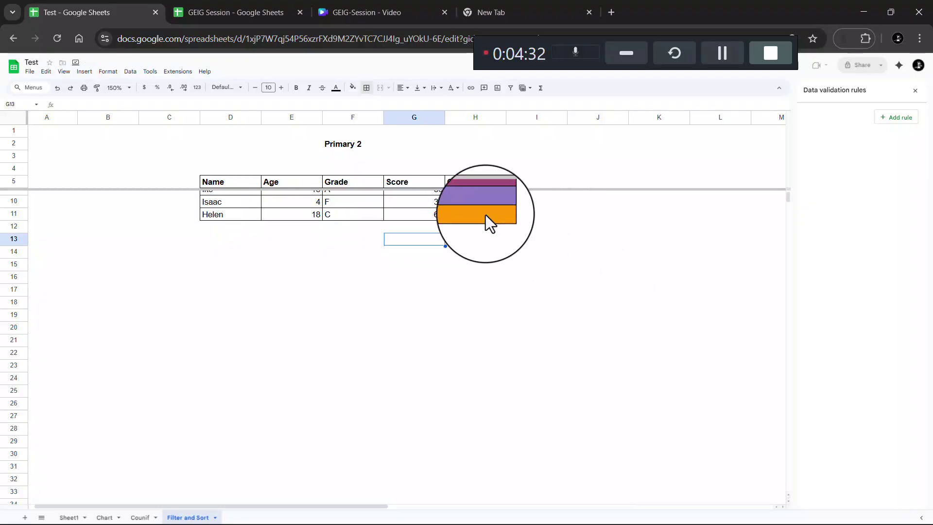
scroll(485, 215, up, 2)
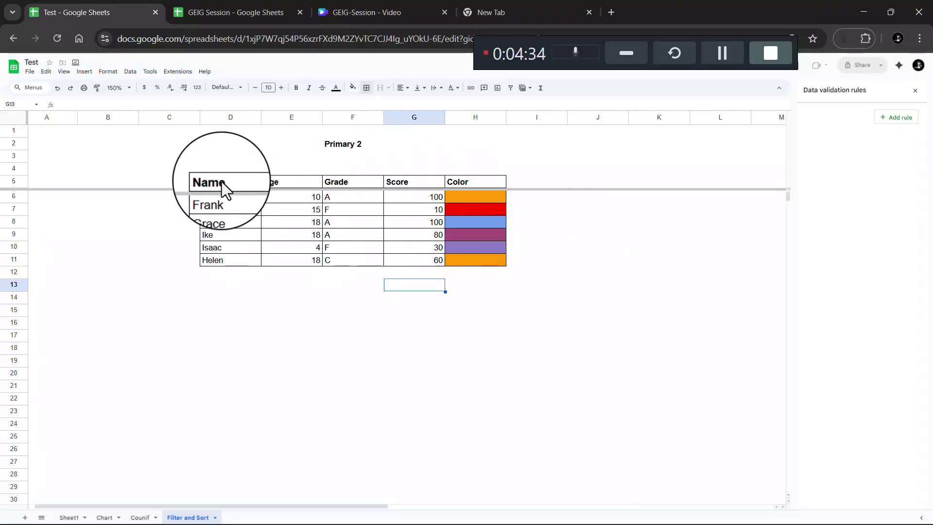
Step: Convert the bordered range D5:H11, including its header row, to a table
click(209, 179)
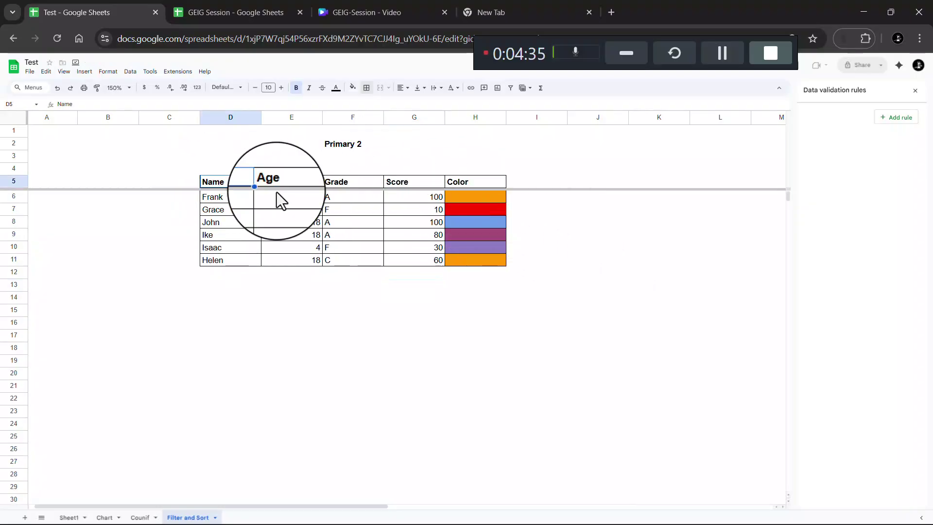
shift+click(470, 261)
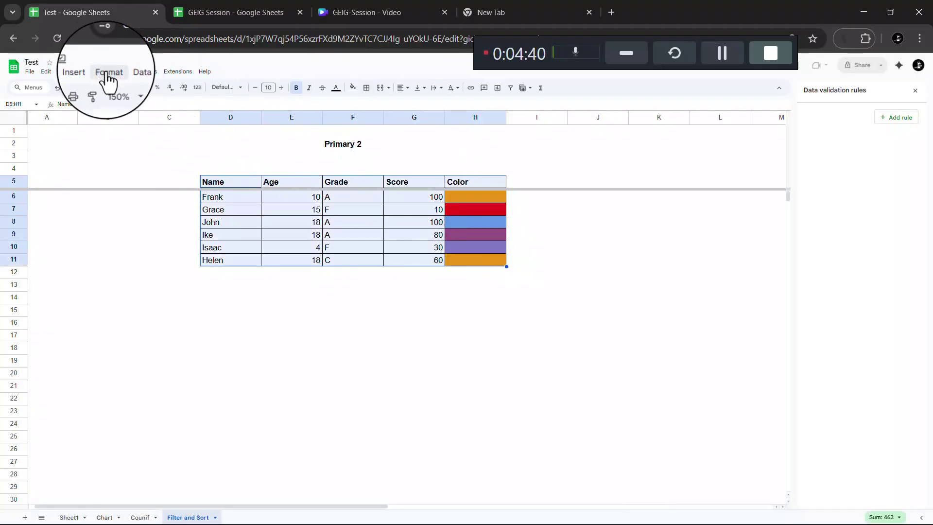
click(108, 72)
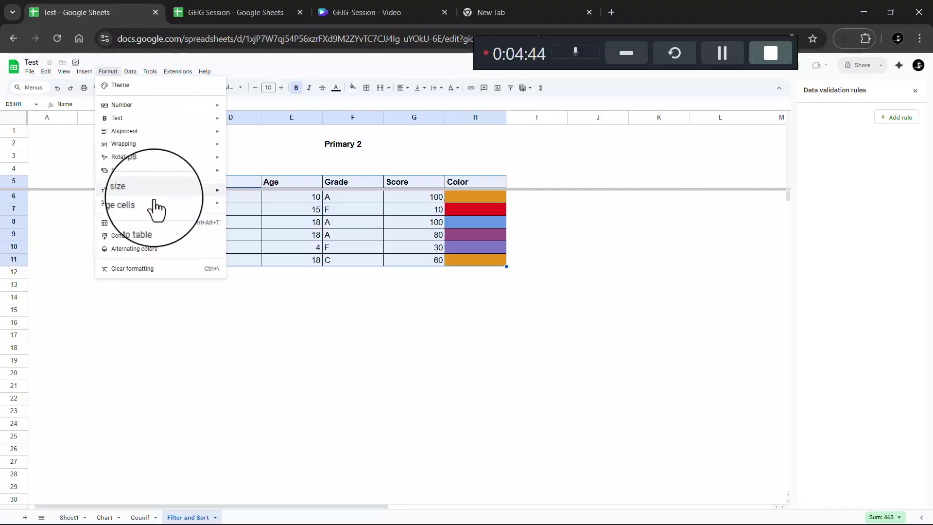
click(141, 232)
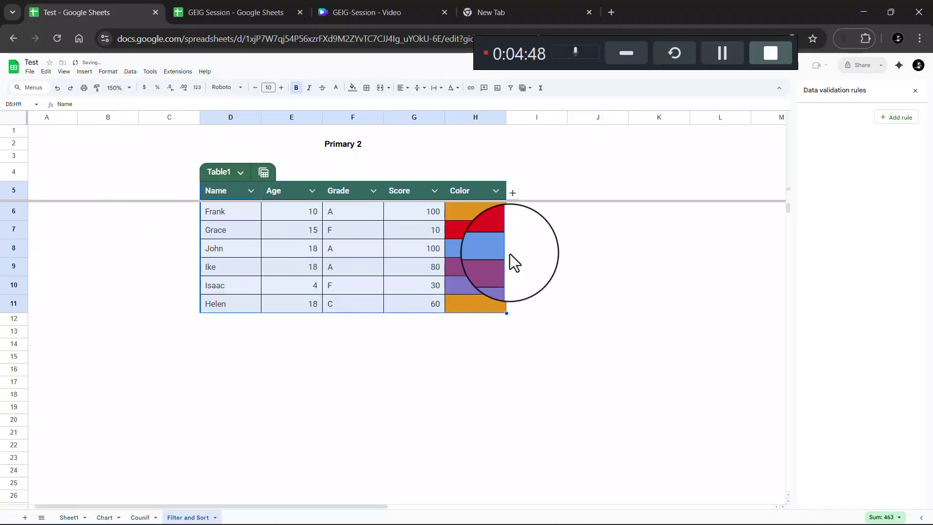
click(563, 266)
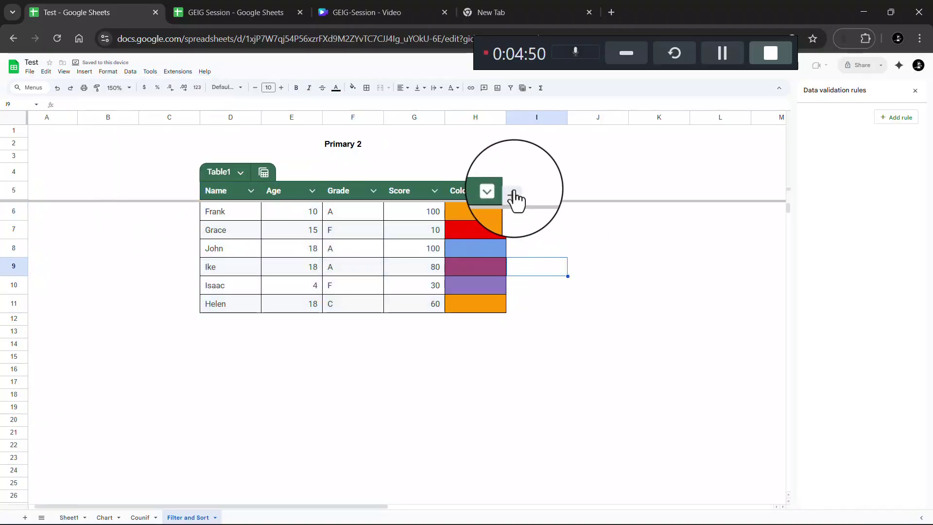
Step: Add a new column to the table directly after the Color column
click(512, 194)
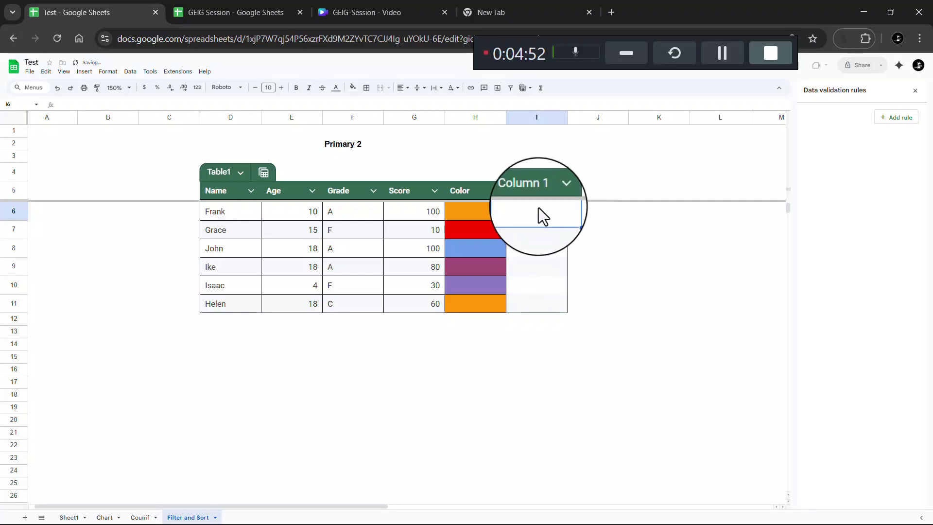
Step: Try to clear the header text of the new table column in cell I5
double_click(526, 190)
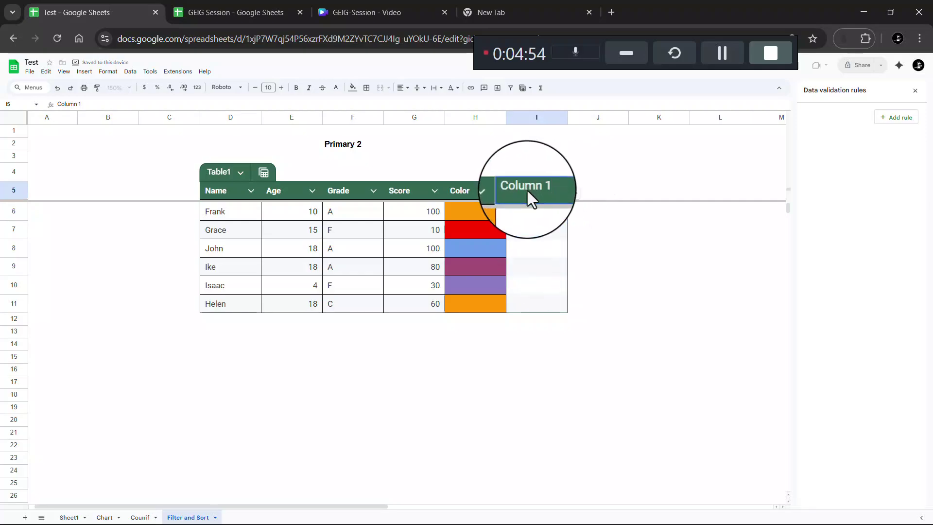
key(BackSpace)
key(BackSpace)
text(hsdds)
key(BackSpace)
key(BackSpace)
key(BackSpace)
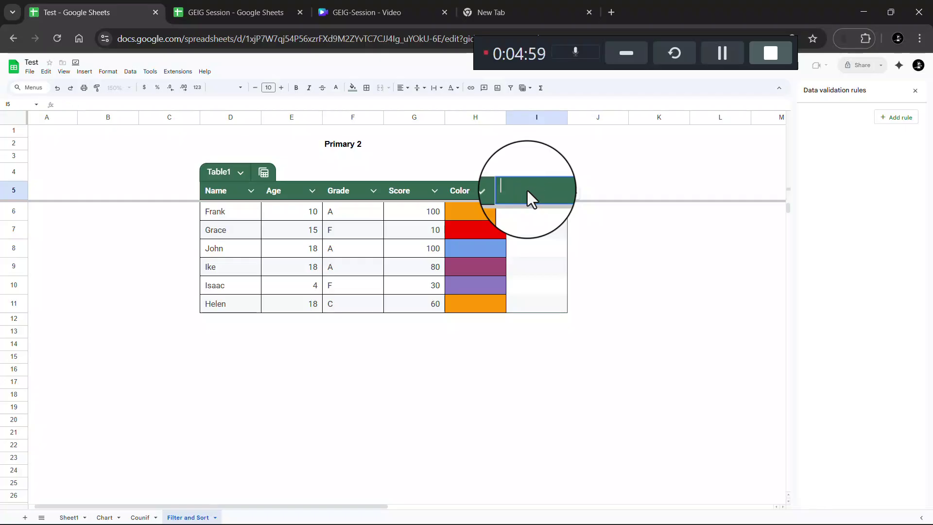
click(539, 219)
drag(539, 221, 572, 266)
click(570, 264)
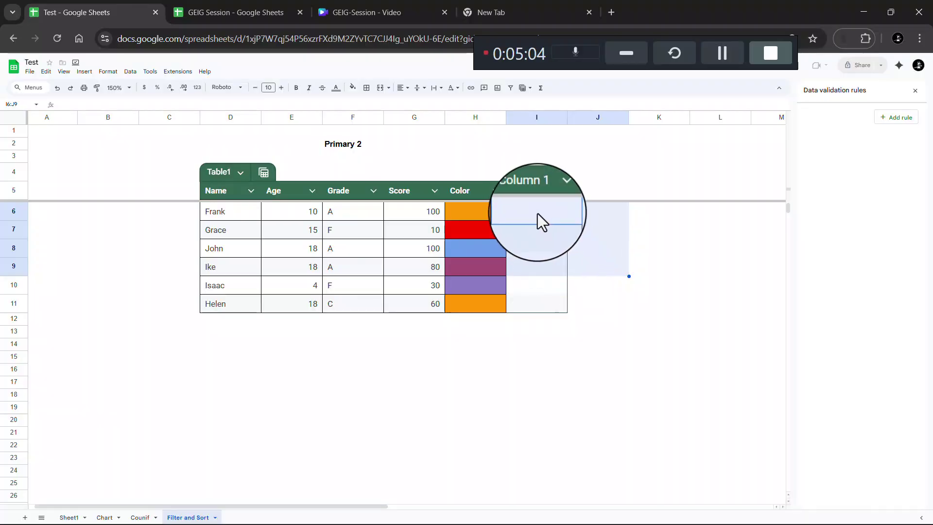
click(621, 251)
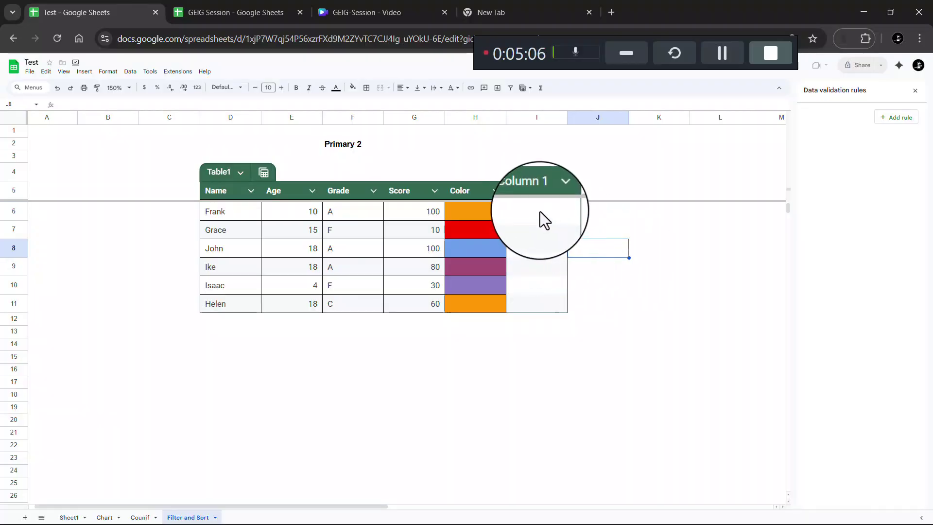
Step: Apply inner borders to the empty cells I6:I11 of the new table column
drag(540, 211, 540, 301)
click(366, 89)
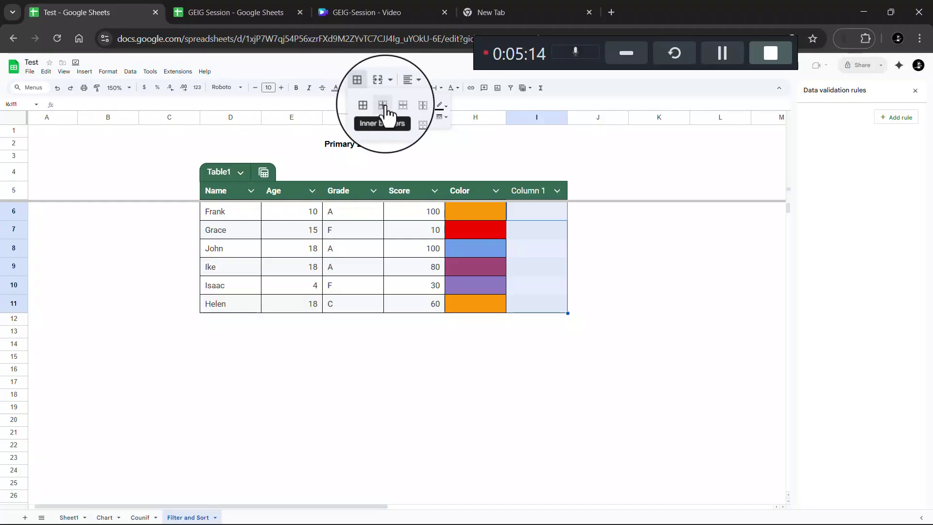
click(383, 112)
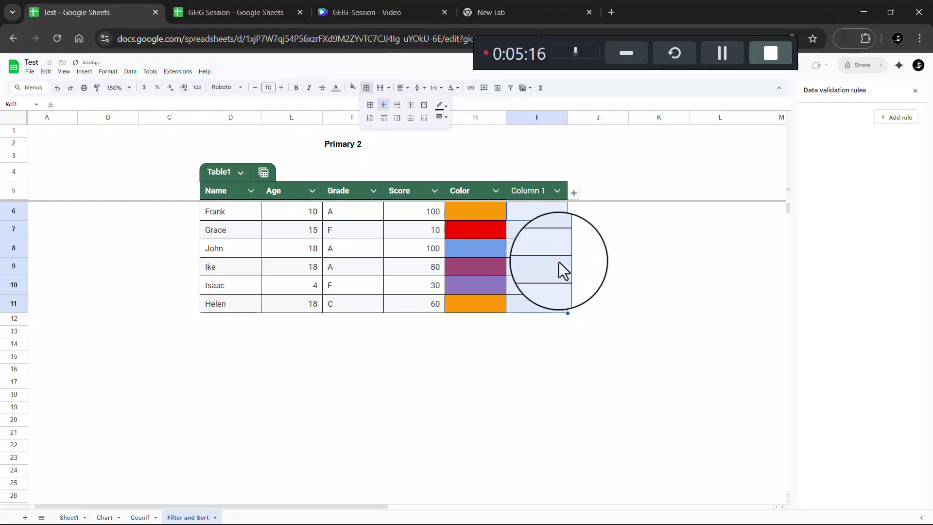
click(558, 261)
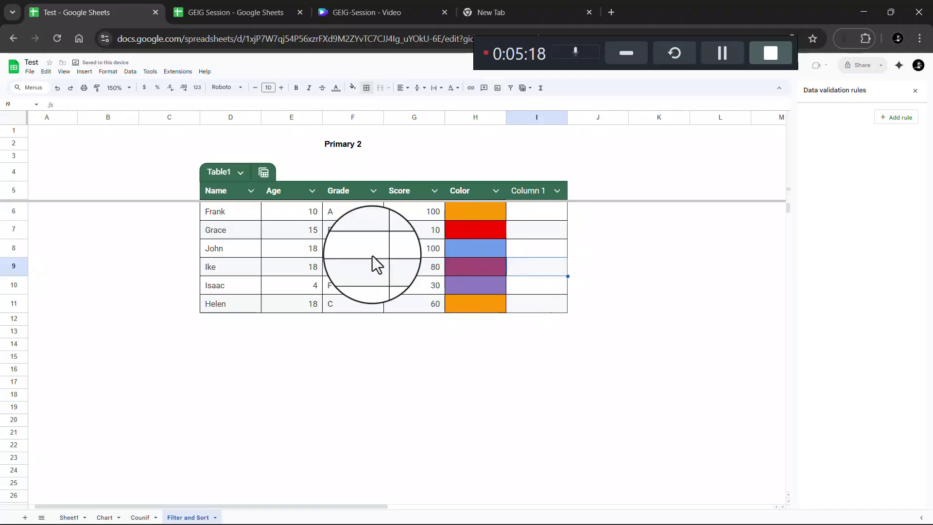